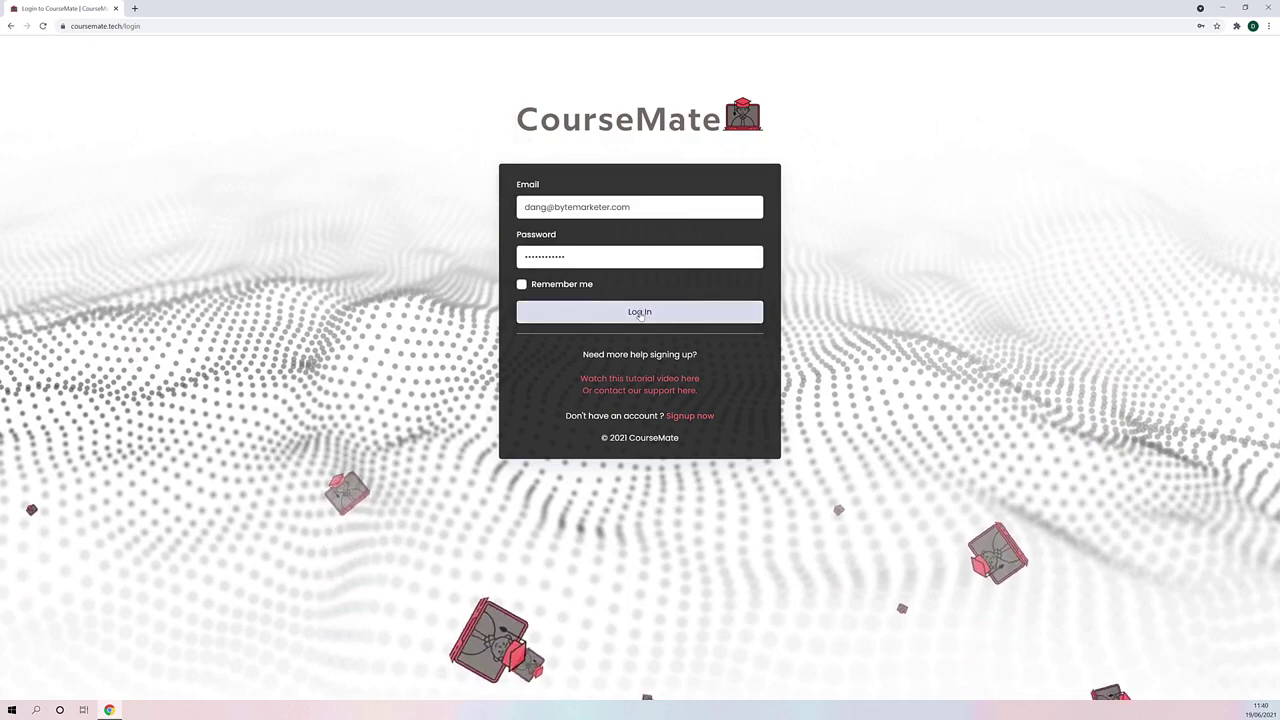
Sign in to CourseMate and start a new site from the empty dashboard
left_click(640, 314)
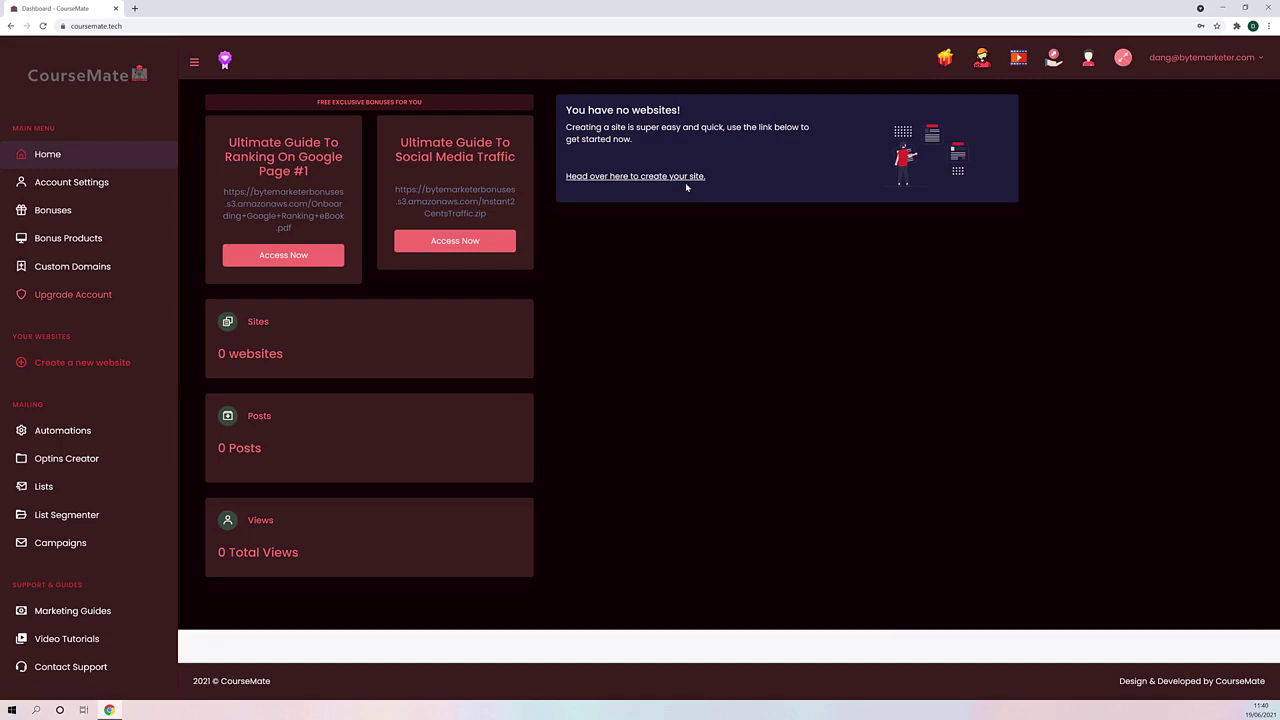
left_click(648, 178)
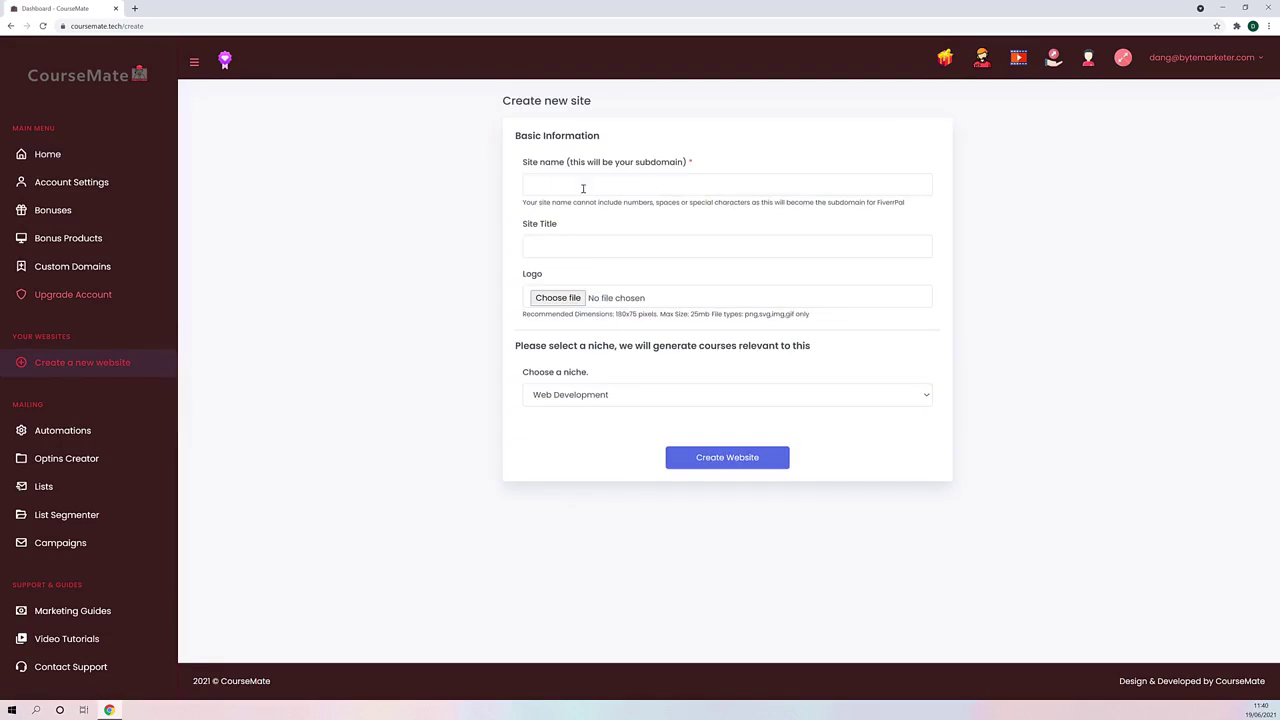
Keep Web Development selected in the Choose a niche dropdown
left_click(576, 400)
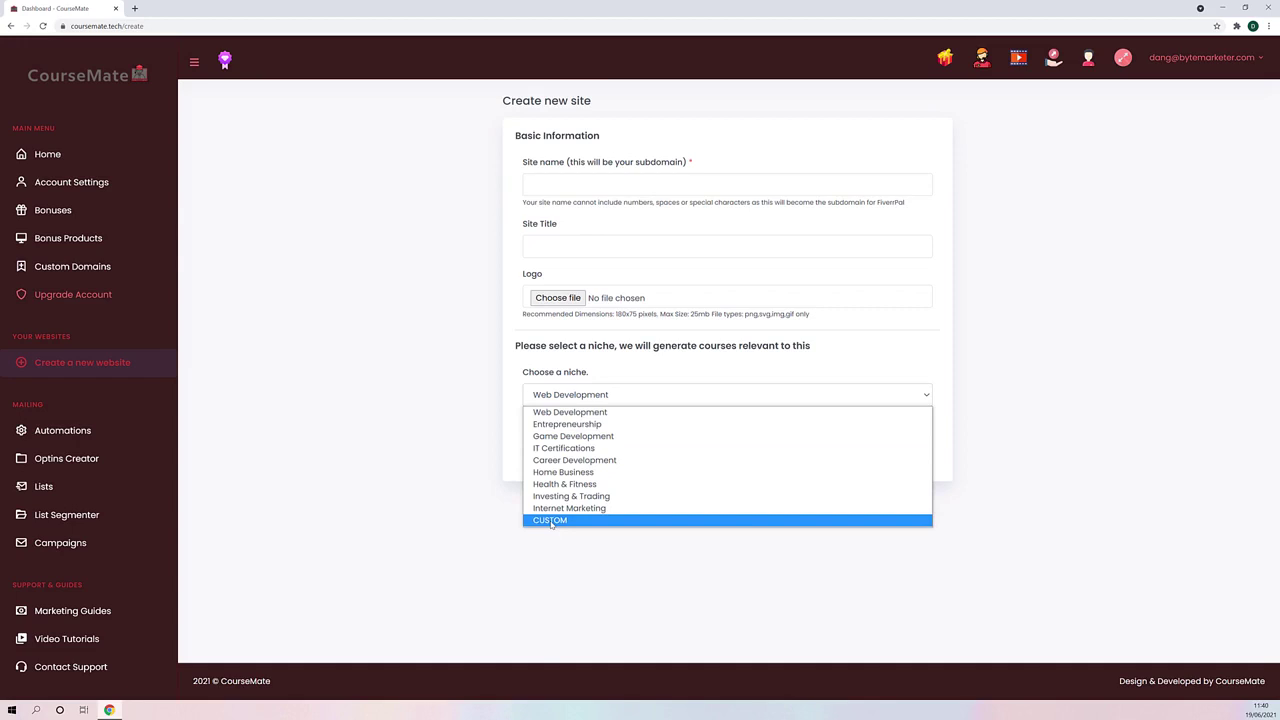
left_click(581, 414)
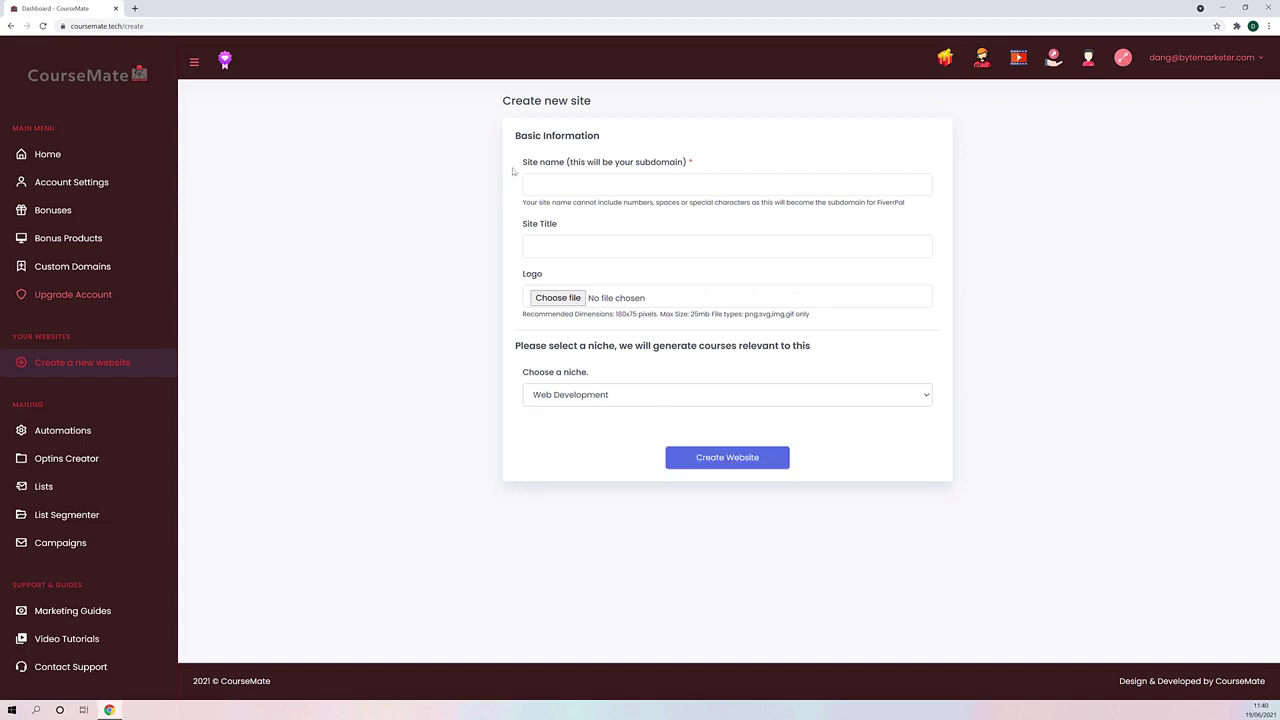
Fill the site title with 'Learning Web Dev'
left_click(547, 244)
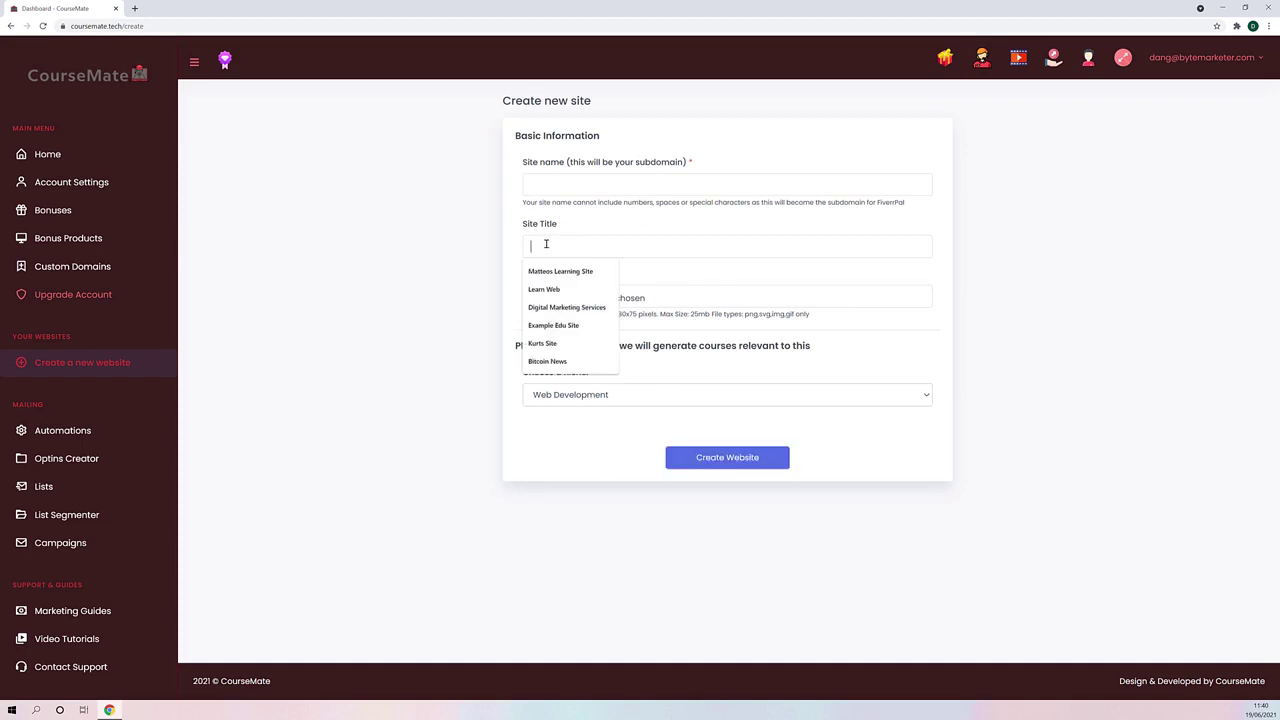
type("Ler")
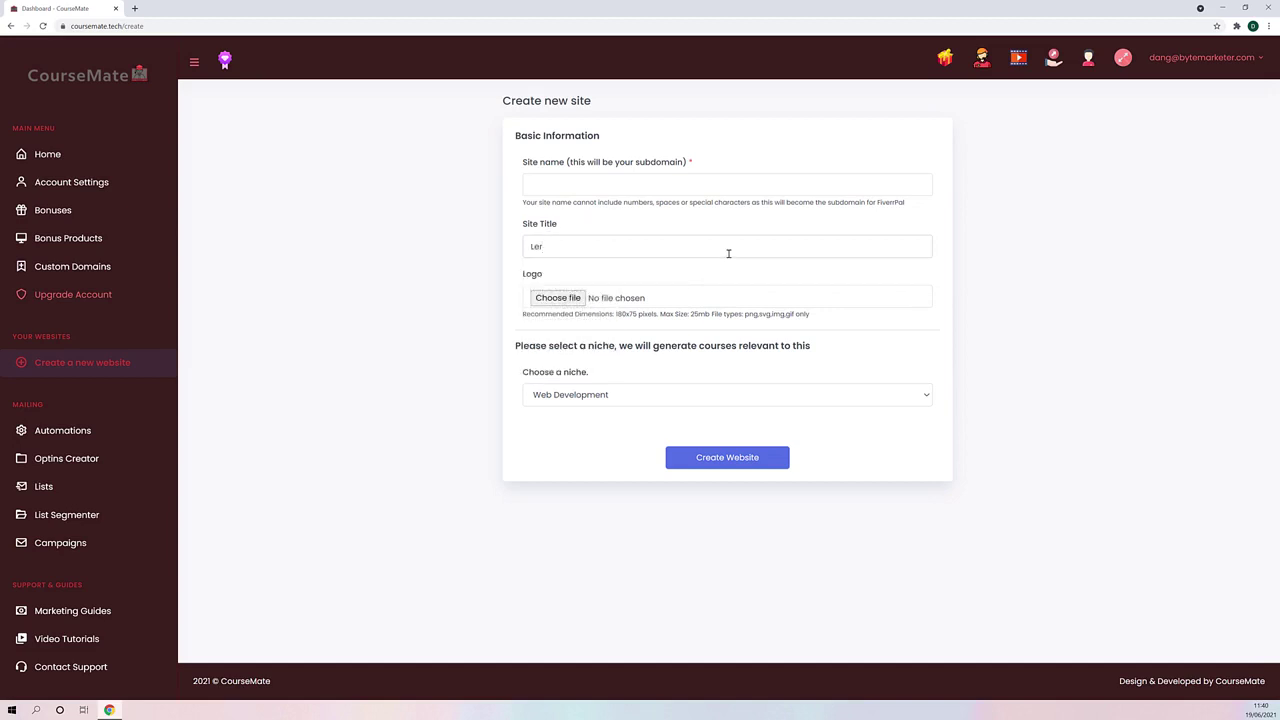
key("BackSpace")
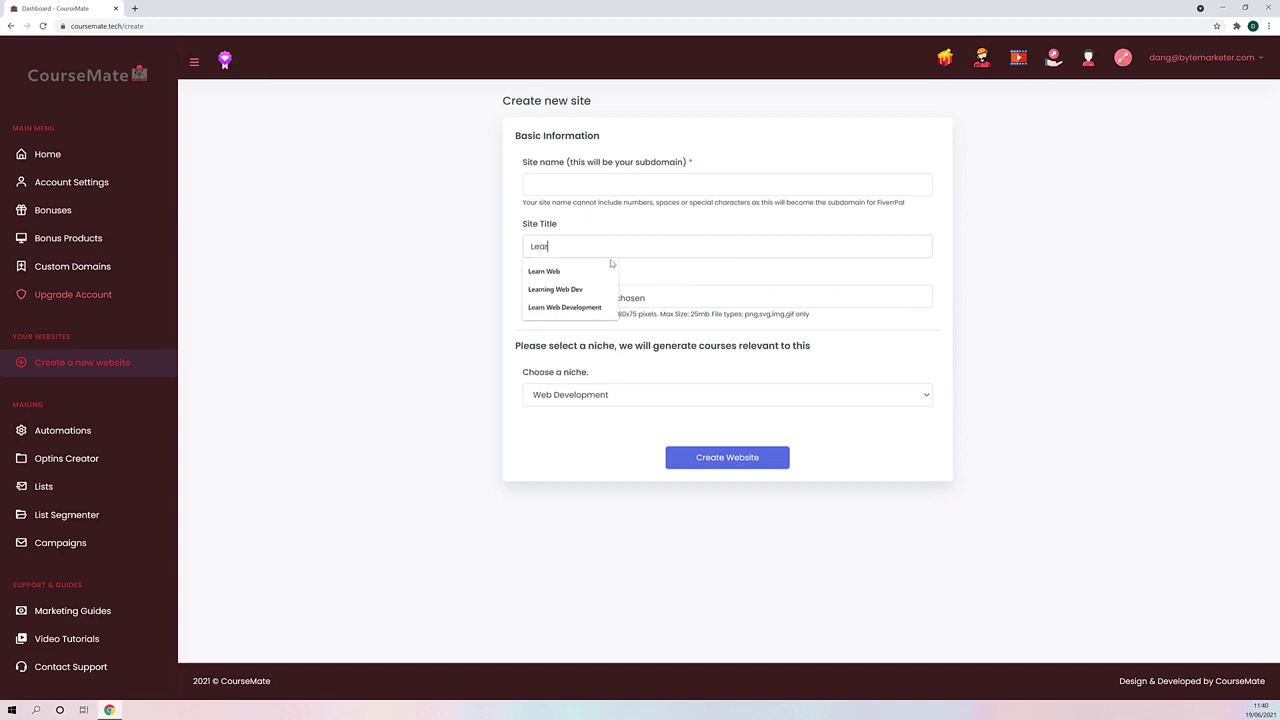
left_click(575, 292)
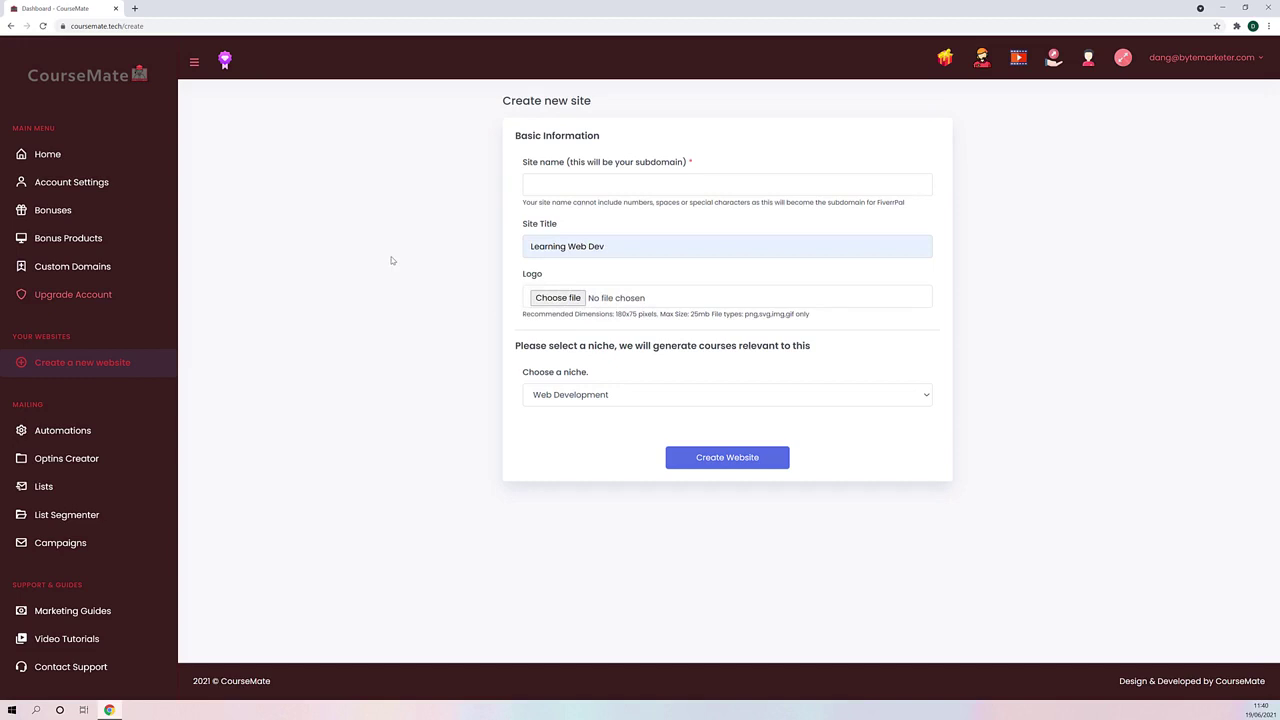
Fill the site name with 'learningwebdev' and submit the form
left_click(549, 187)
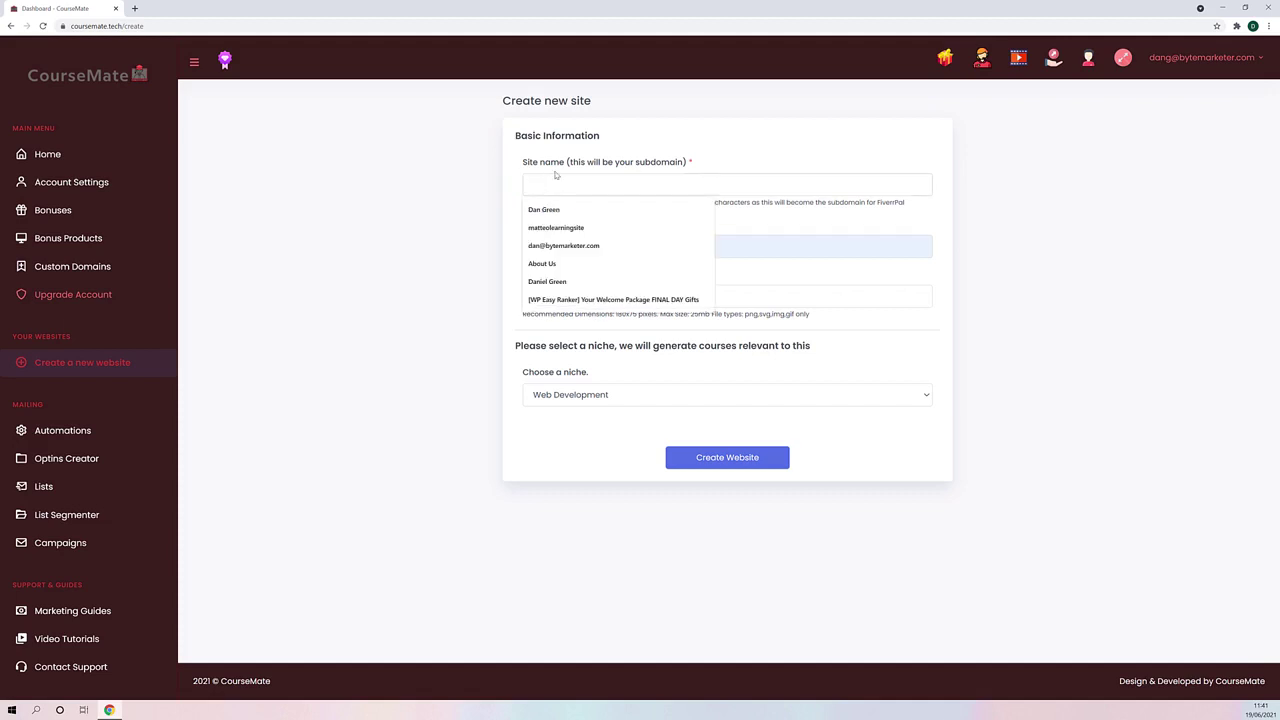
type("learningwebdev")
left_click(560, 228)
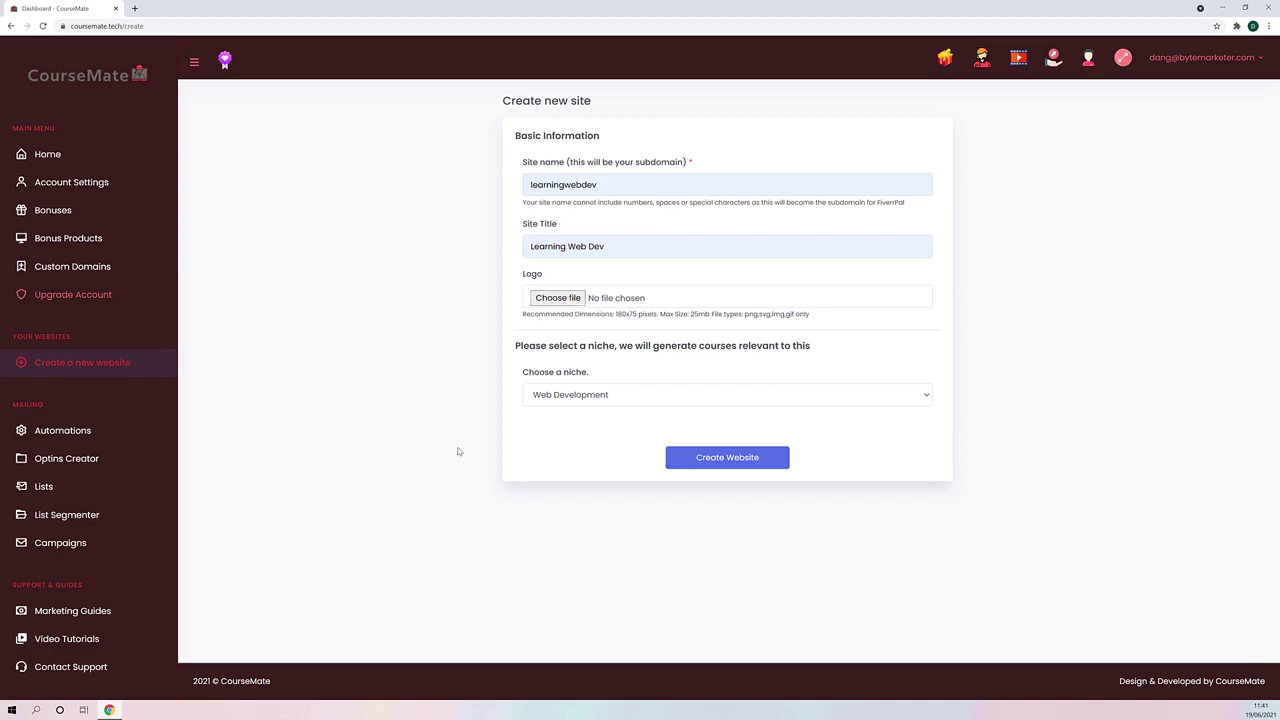
left_click(737, 457)
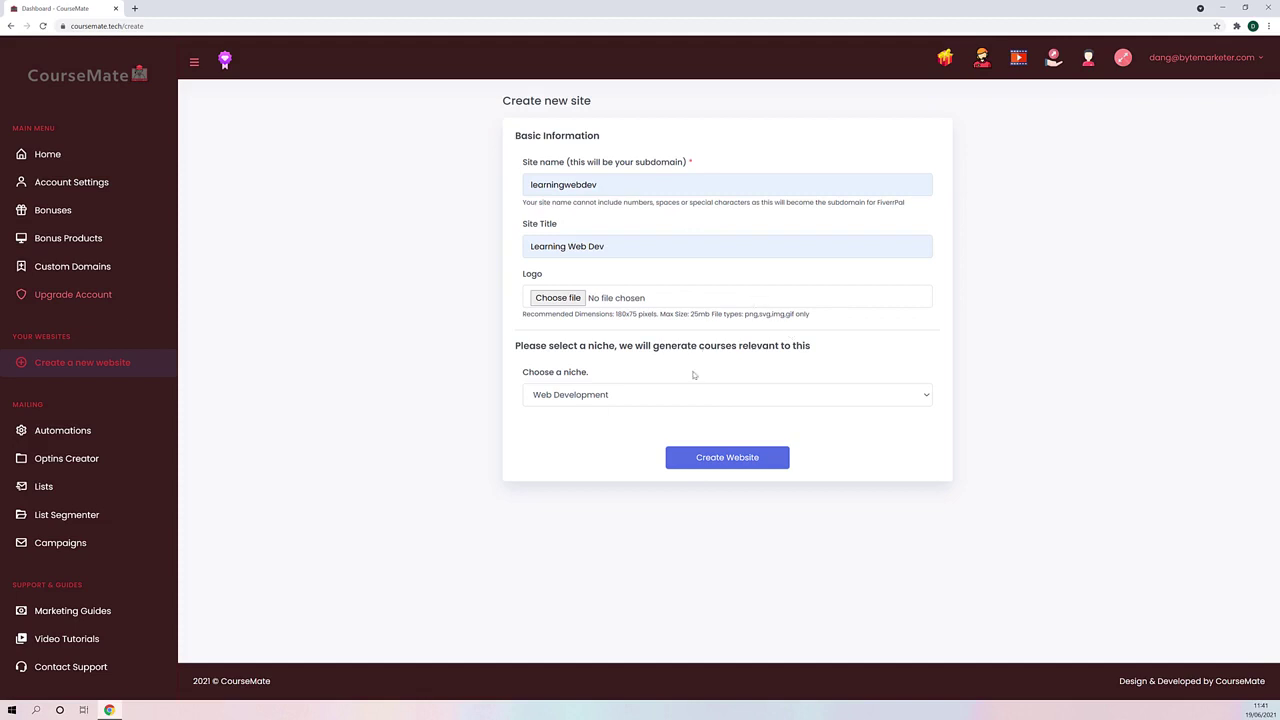
Create the site and open learnwebdev.coursemate.tech live from the dashboard
left_click(716, 463)
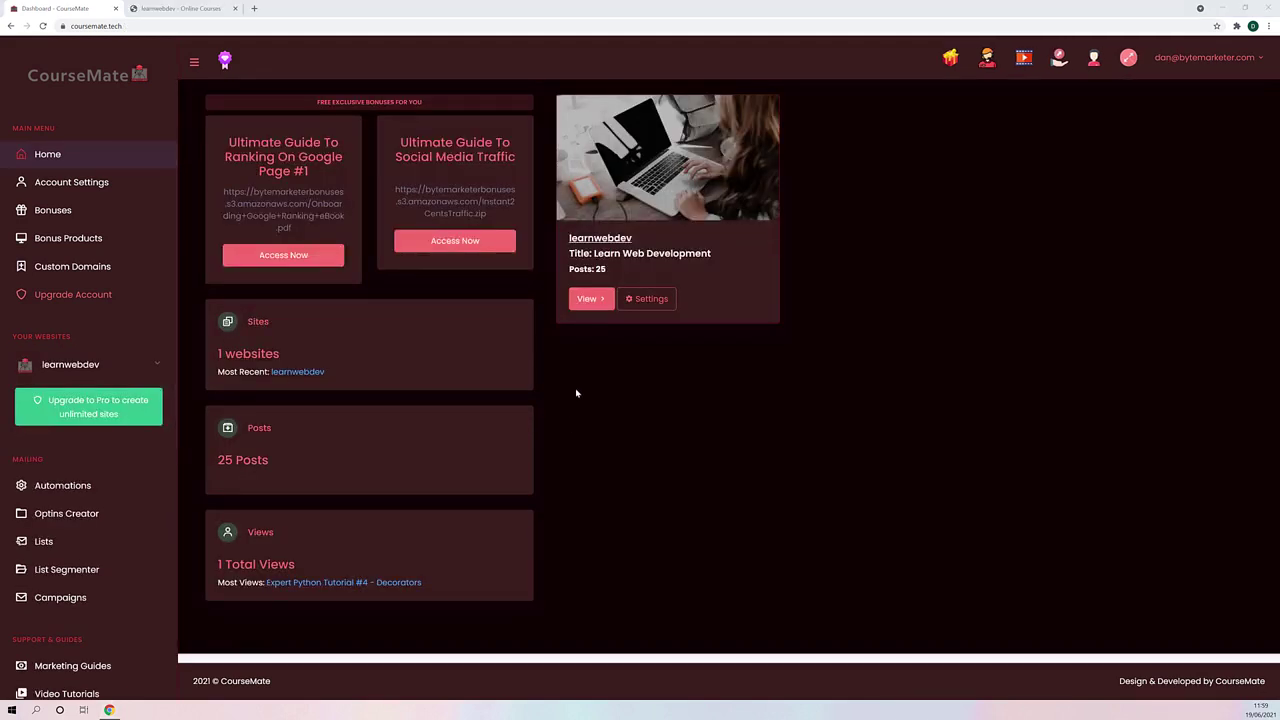
left_click(590, 299)
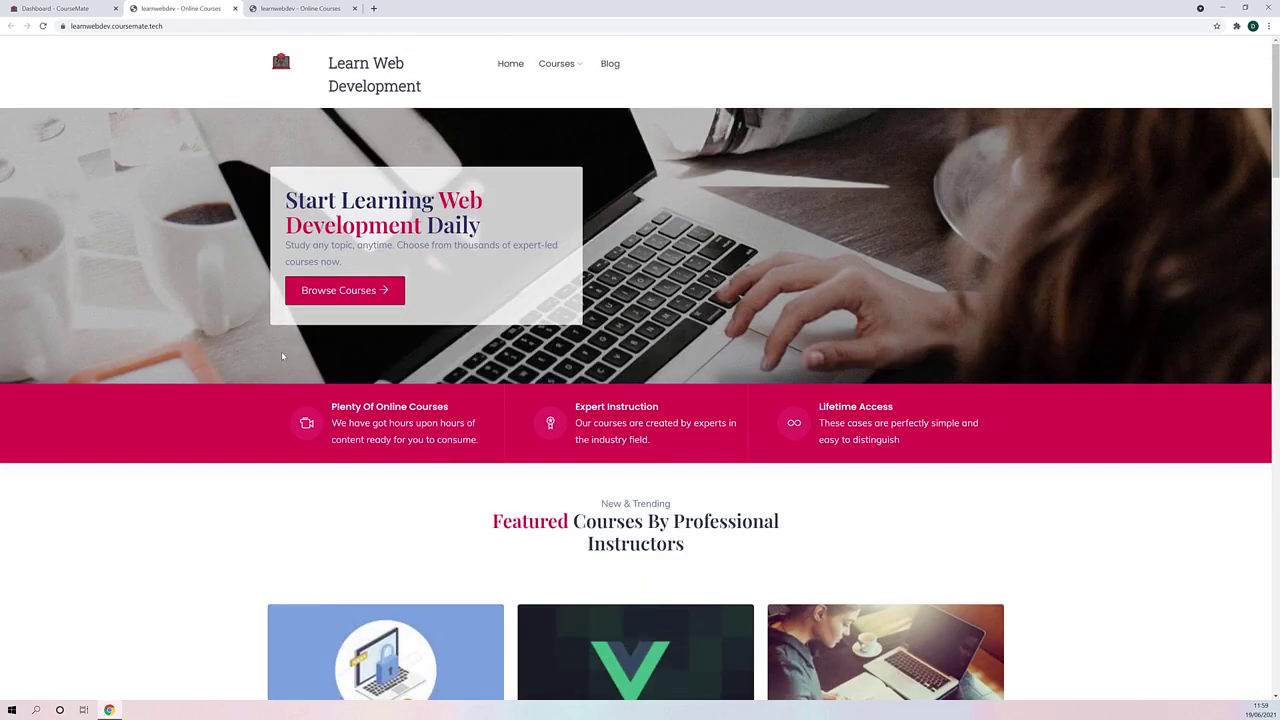
Browse the course cards on the live site's home page
scroll(281, 356, "down", 5)
scroll(483, 306, "down", 9)
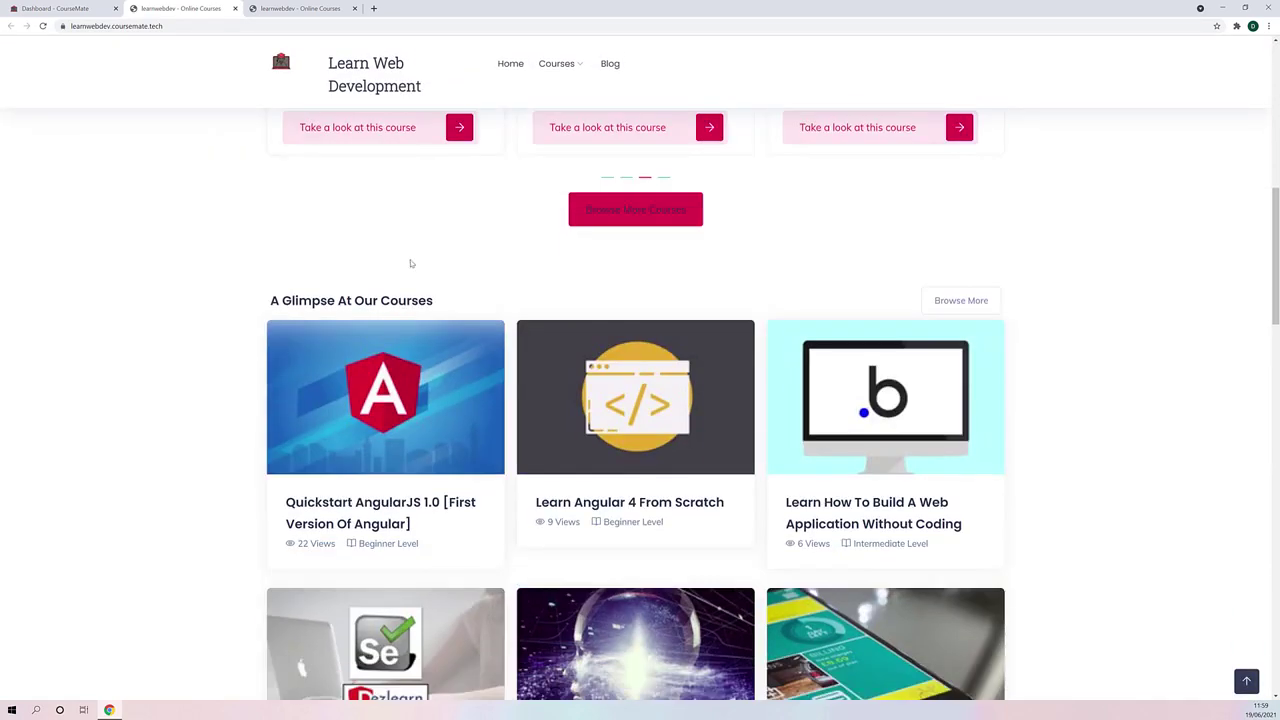
scroll(272, 347, "up", 1)
scroll(272, 347, "up", 13)
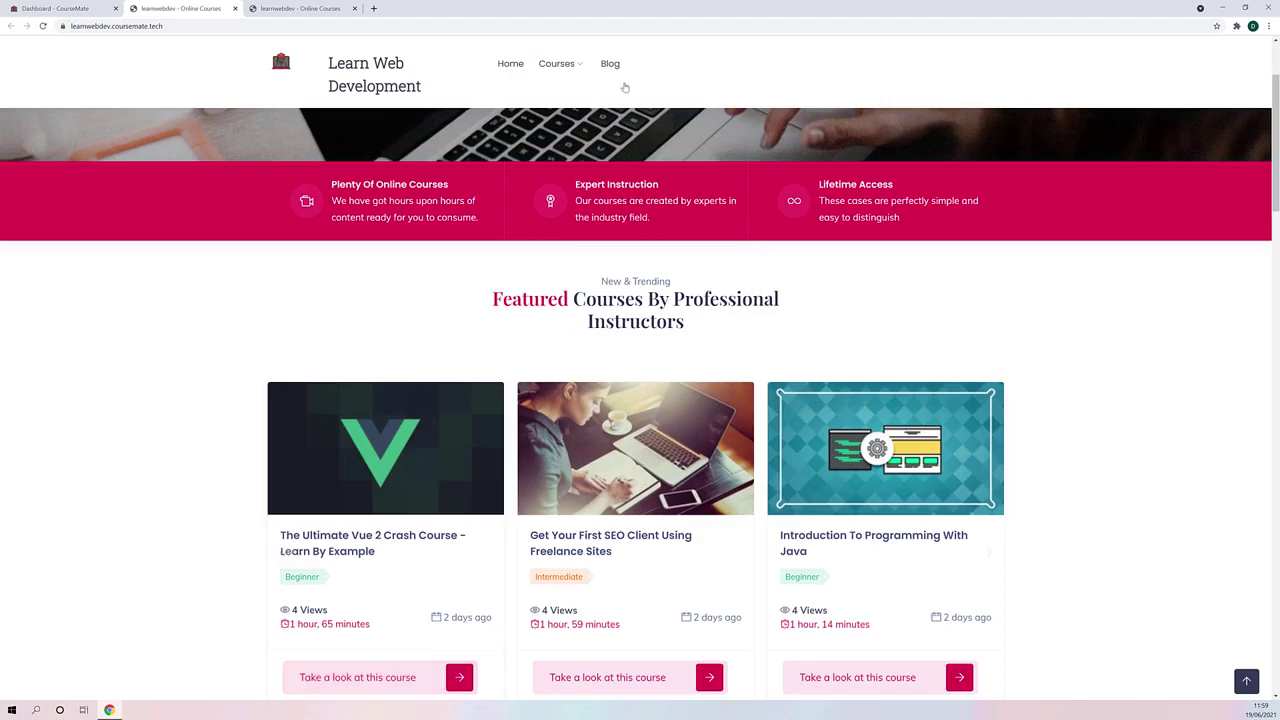
Go to the Blog Posts page and look through its video posts
left_click(602, 70)
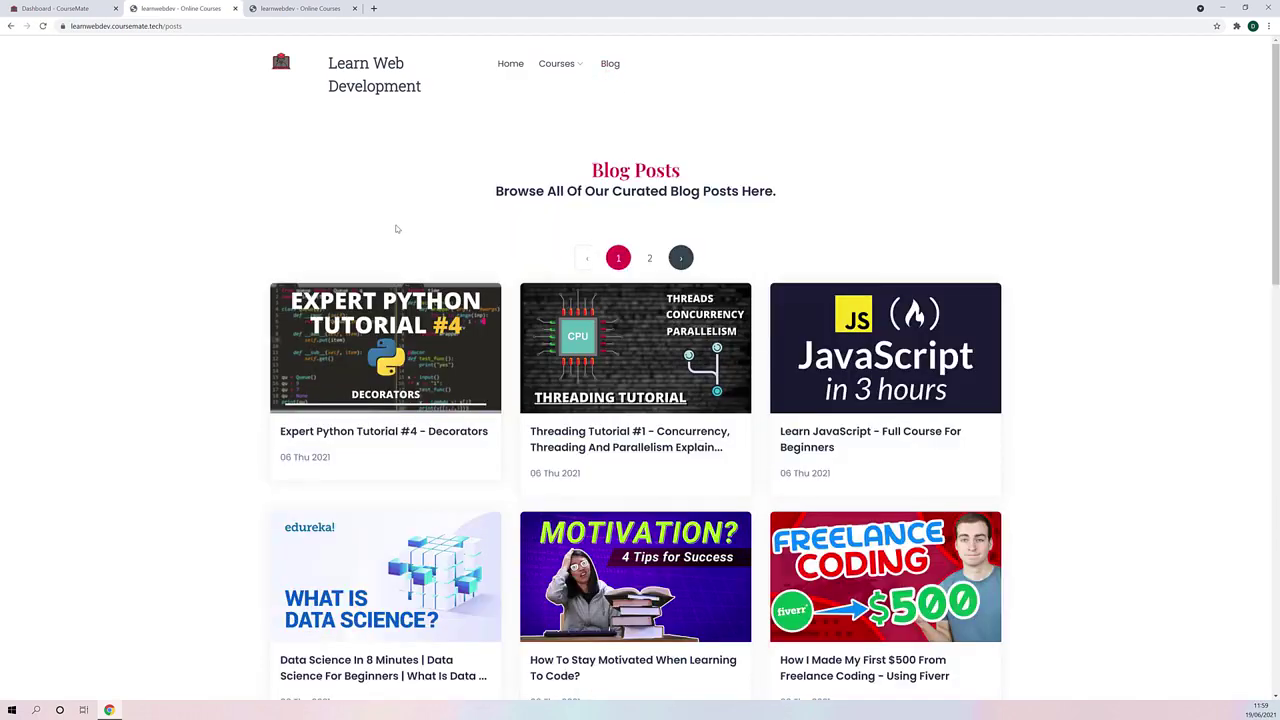
scroll(263, 386, "down", 6)
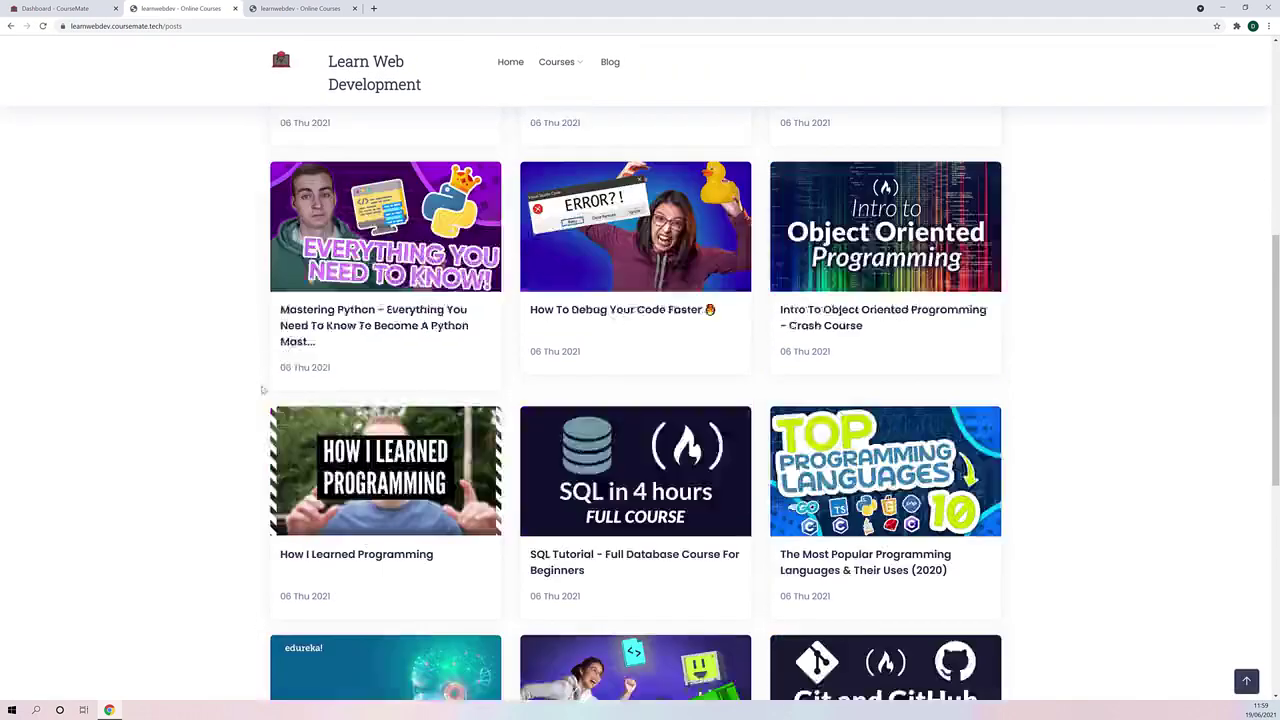
scroll(240, 449, "up", 6)
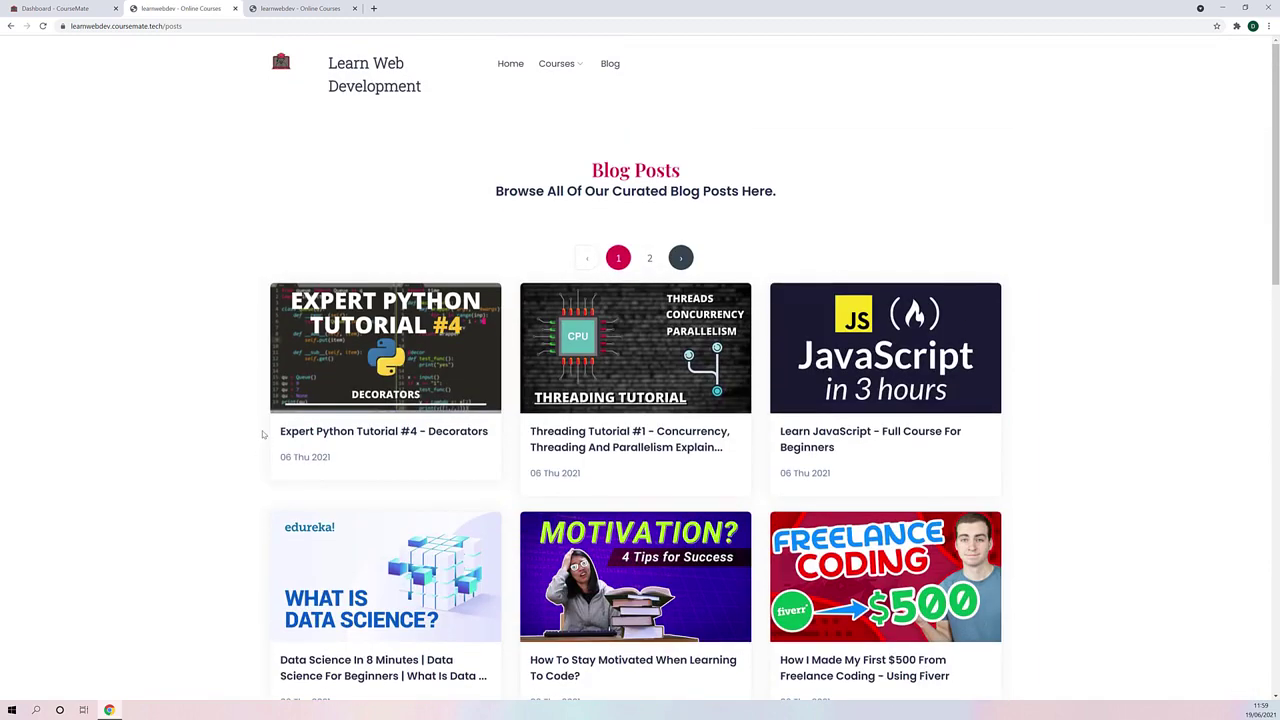
scroll(512, 373, "down", 2)
scroll(455, 353, "up", 2)
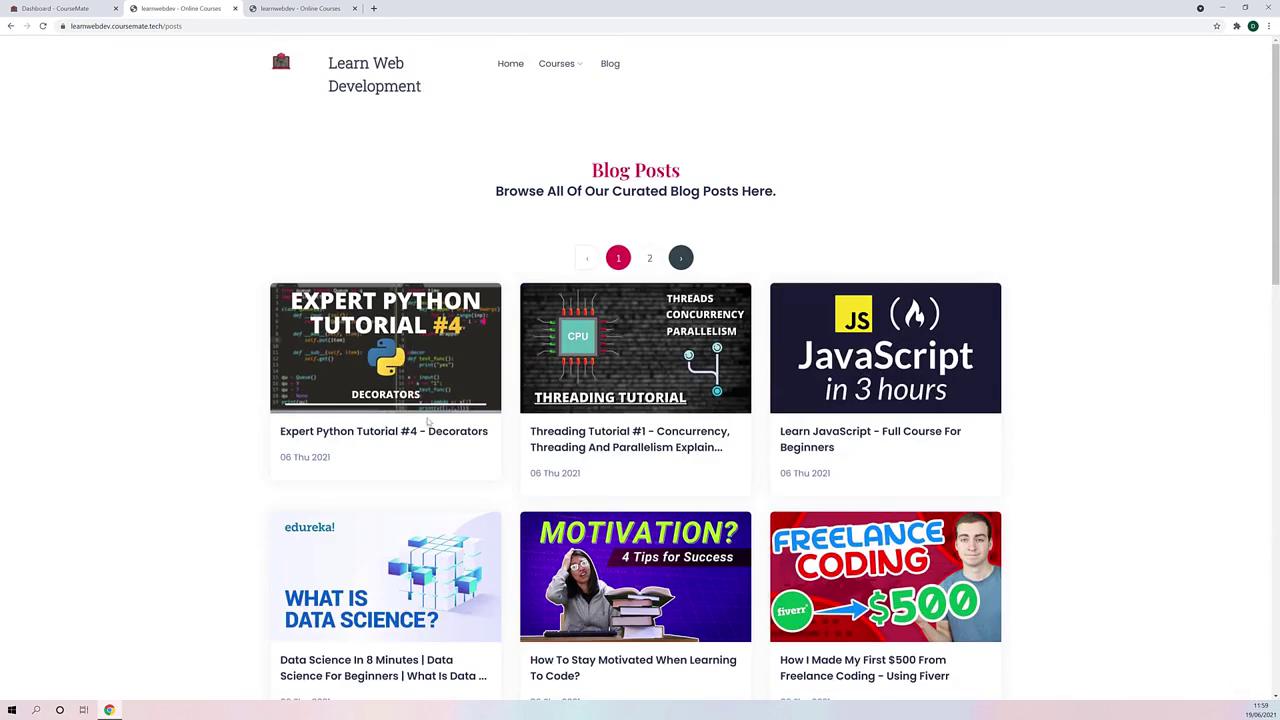
Read the Expert Python Tutorial #4 - Decorators post, selecting its first paragraph
left_click(403, 357)
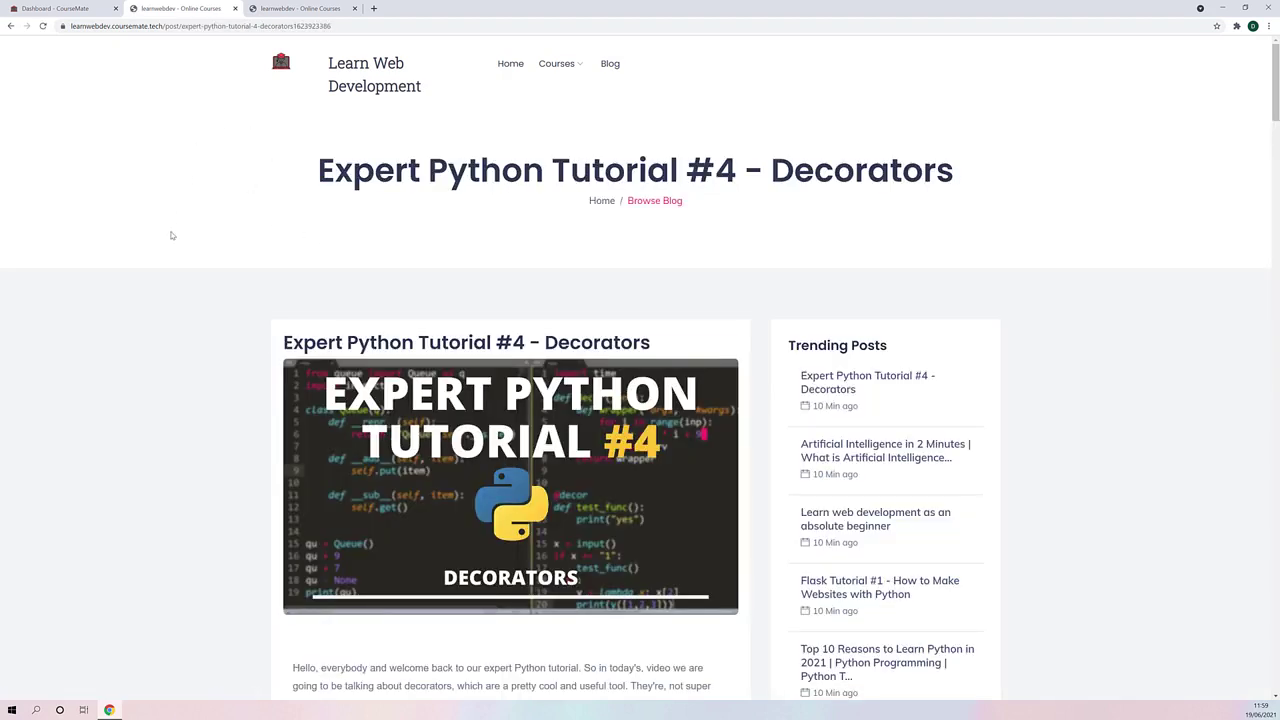
scroll(209, 294, "down", 15)
scroll(202, 303, "up", 10)
left_click_drag(405, 400, 292, 340)
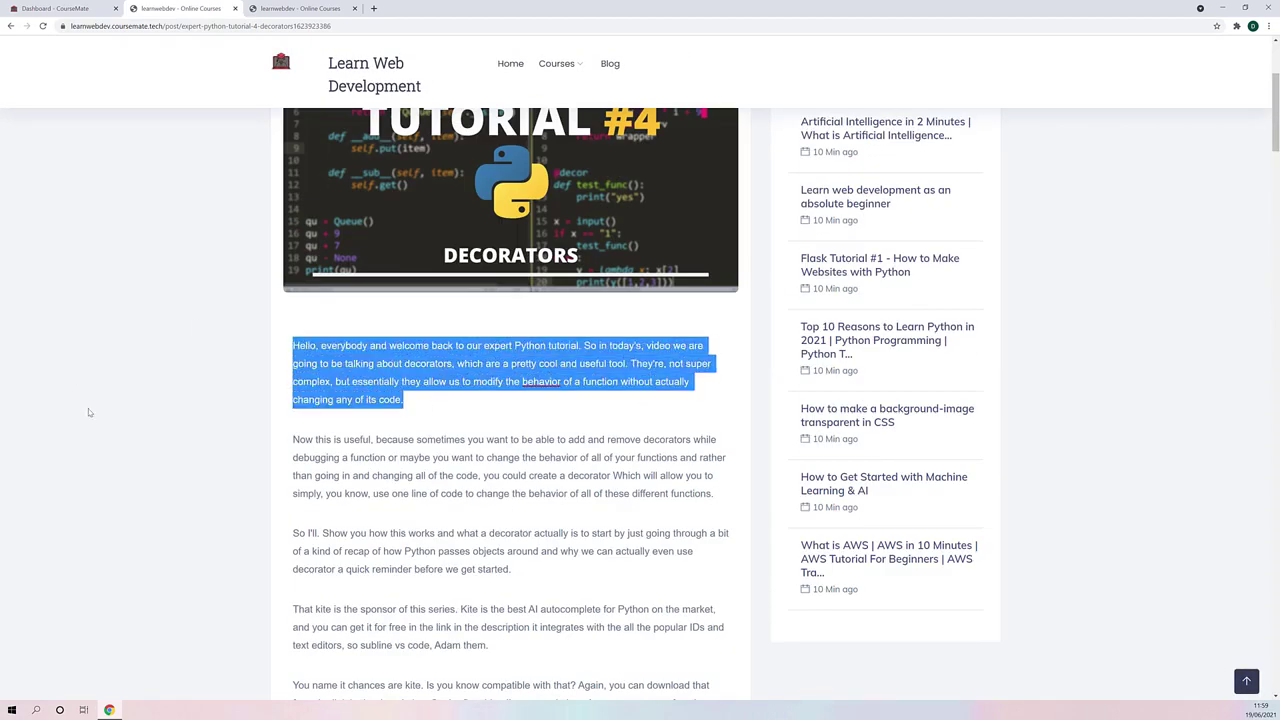
scroll(200, 443, "down", 10)
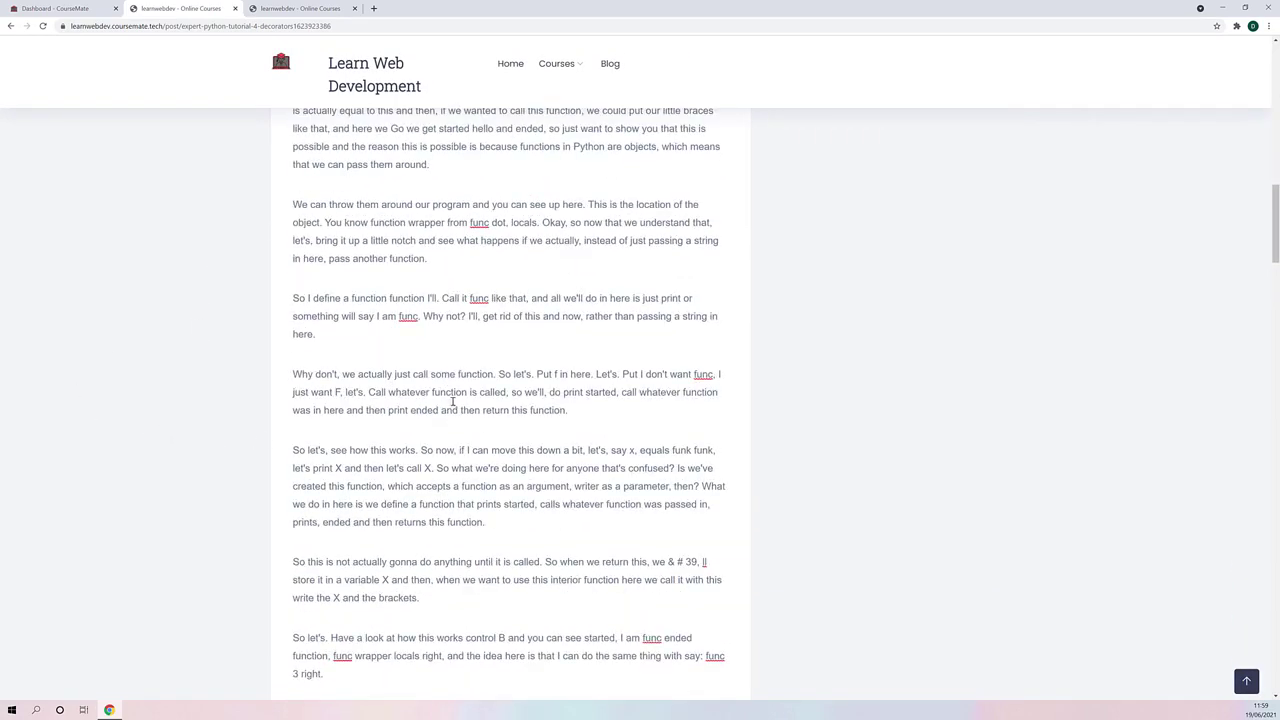
scroll(330, 320, "up", 15)
scroll(495, 308, "down", 3)
scroll(495, 308, "up", 4)
scroll(430, 270, "down", 2)
scroll(362, 229, "up", 1)
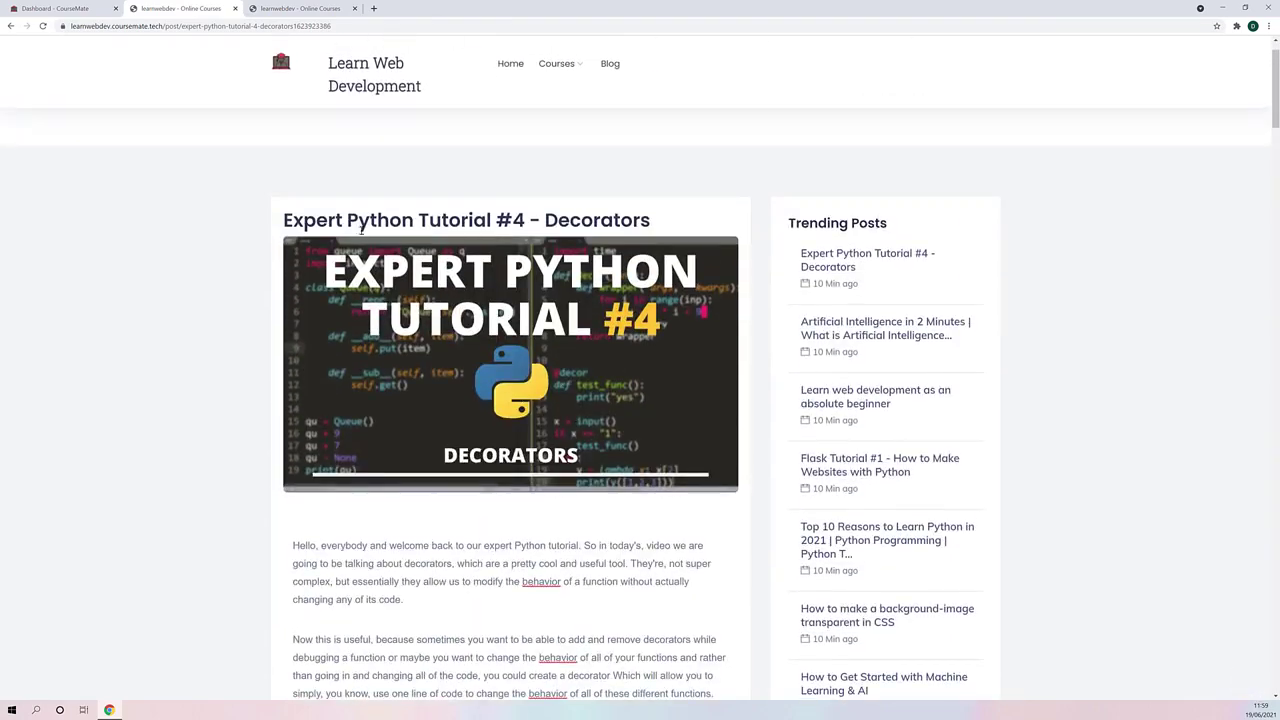
Go back to the blog listing, then to the site's home page
left_click(10, 26)
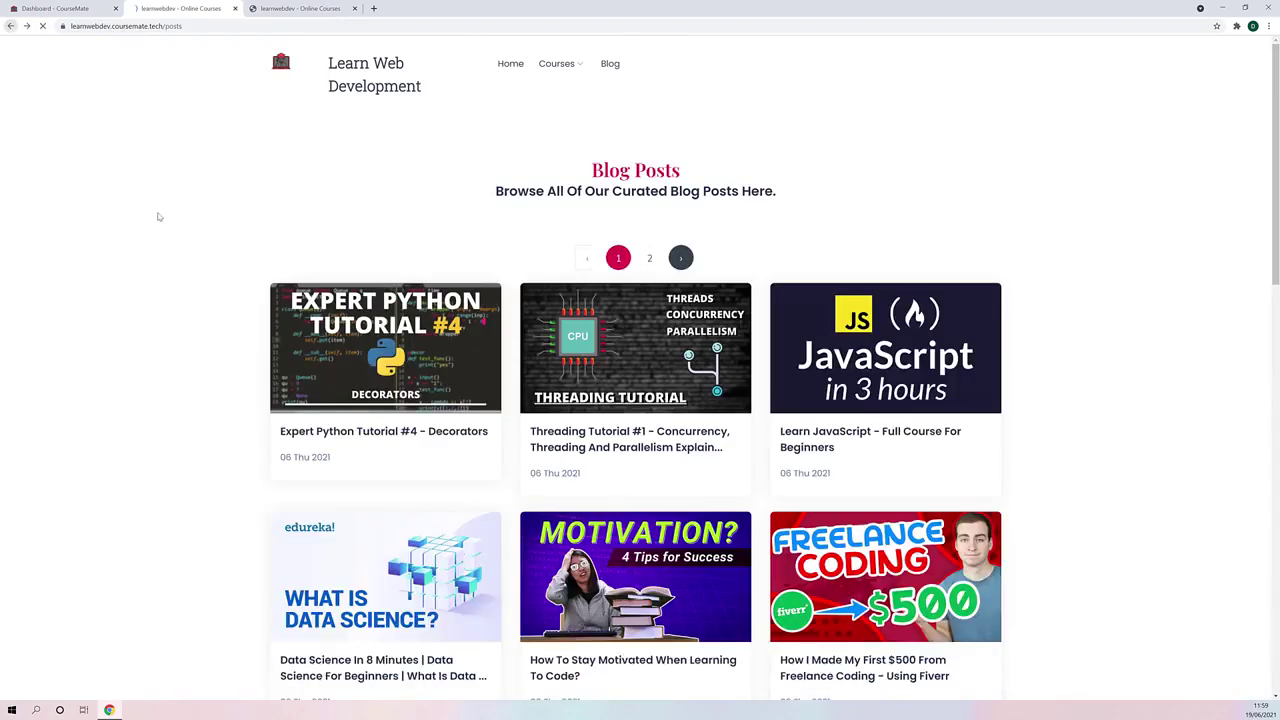
scroll(634, 491, "down", 9)
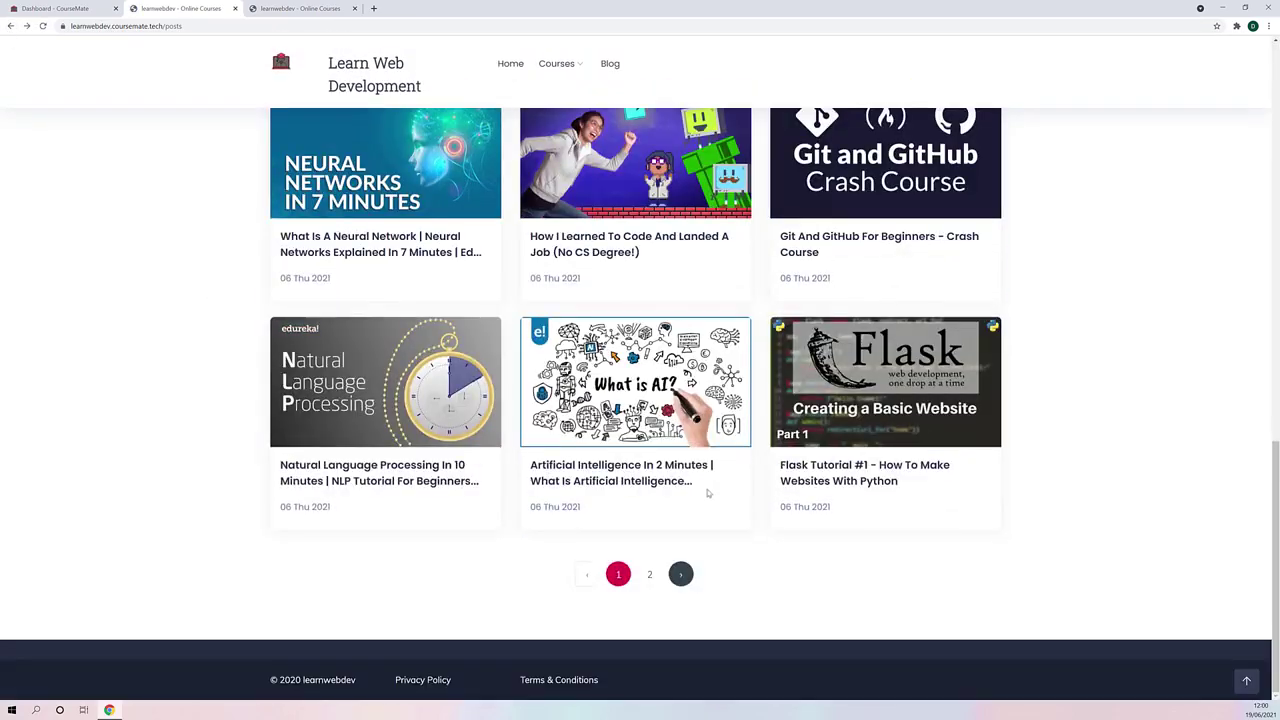
scroll(707, 492, "up", 8)
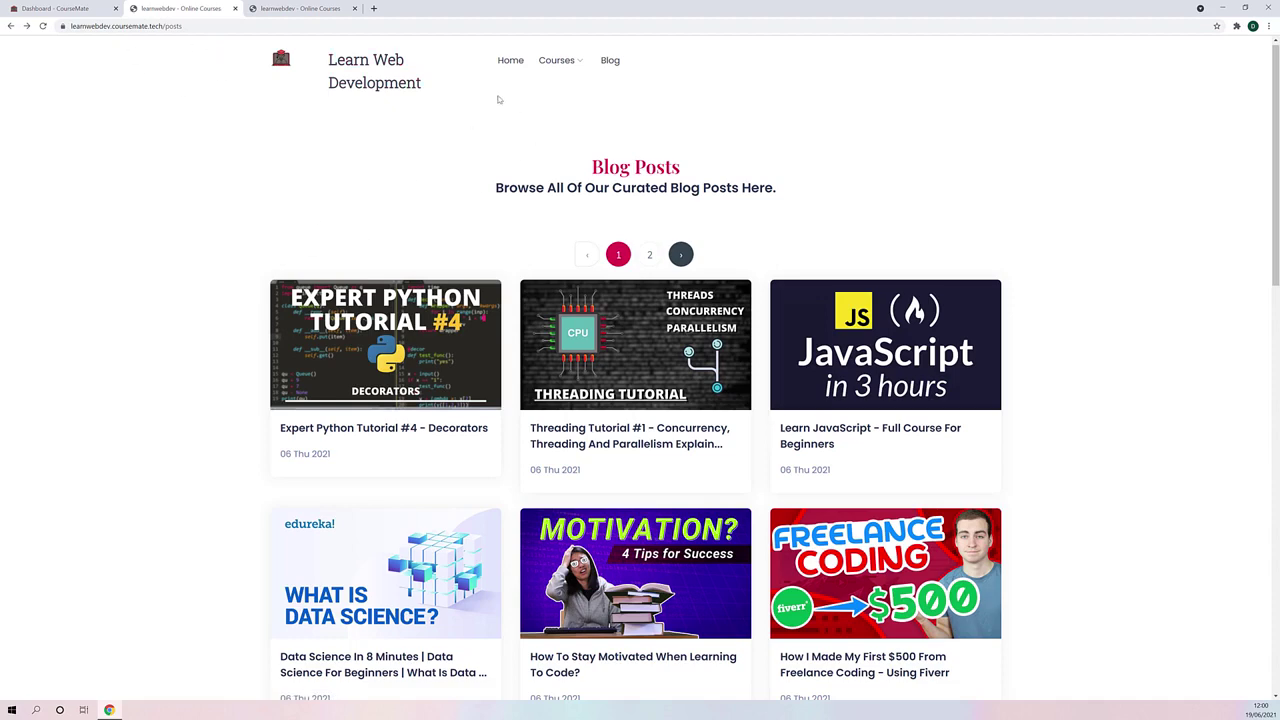
left_click(503, 62)
scroll(191, 243, "down", 9)
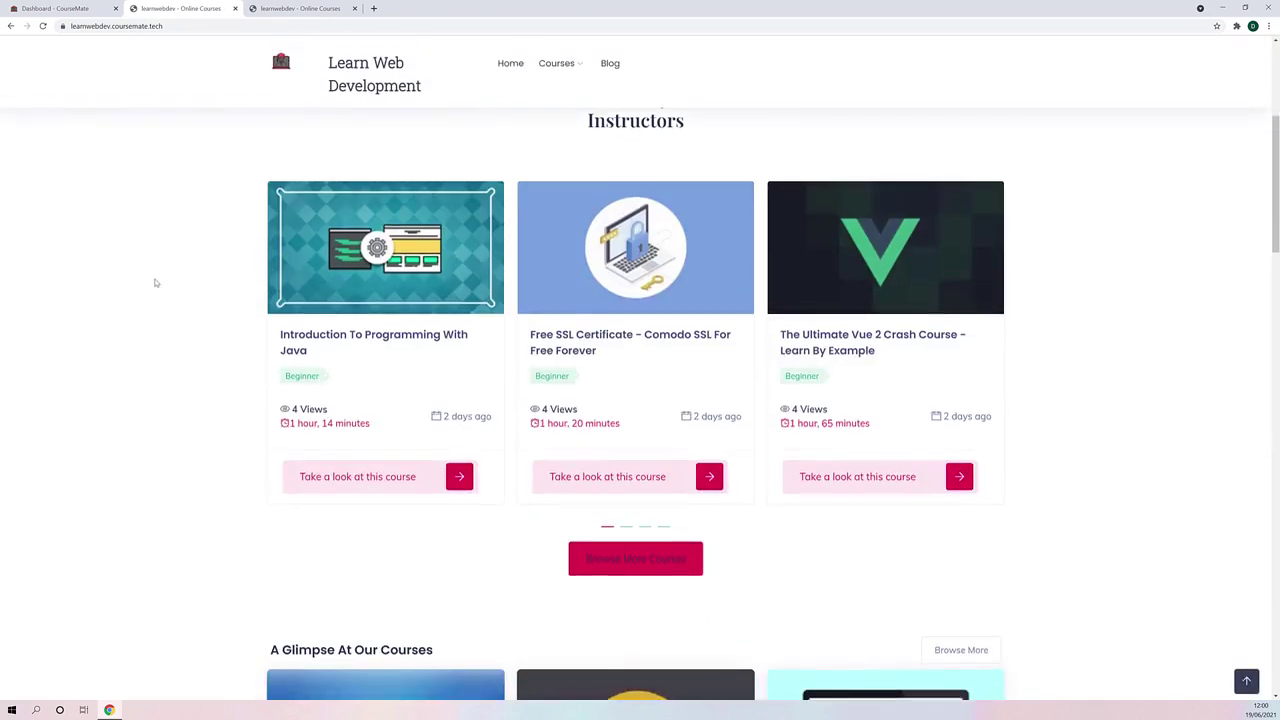
Open the Quickstart AngularJS 1.0 course page and scroll through it
left_click(280, 300)
scroll(204, 290, "down", 6)
scroll(566, 509, "down", 3)
scroll(571, 466, "up", 10)
scroll(503, 523, "down", 5)
scroll(400, 450, "up", 1)
scroll(372, 460, "down", 8)
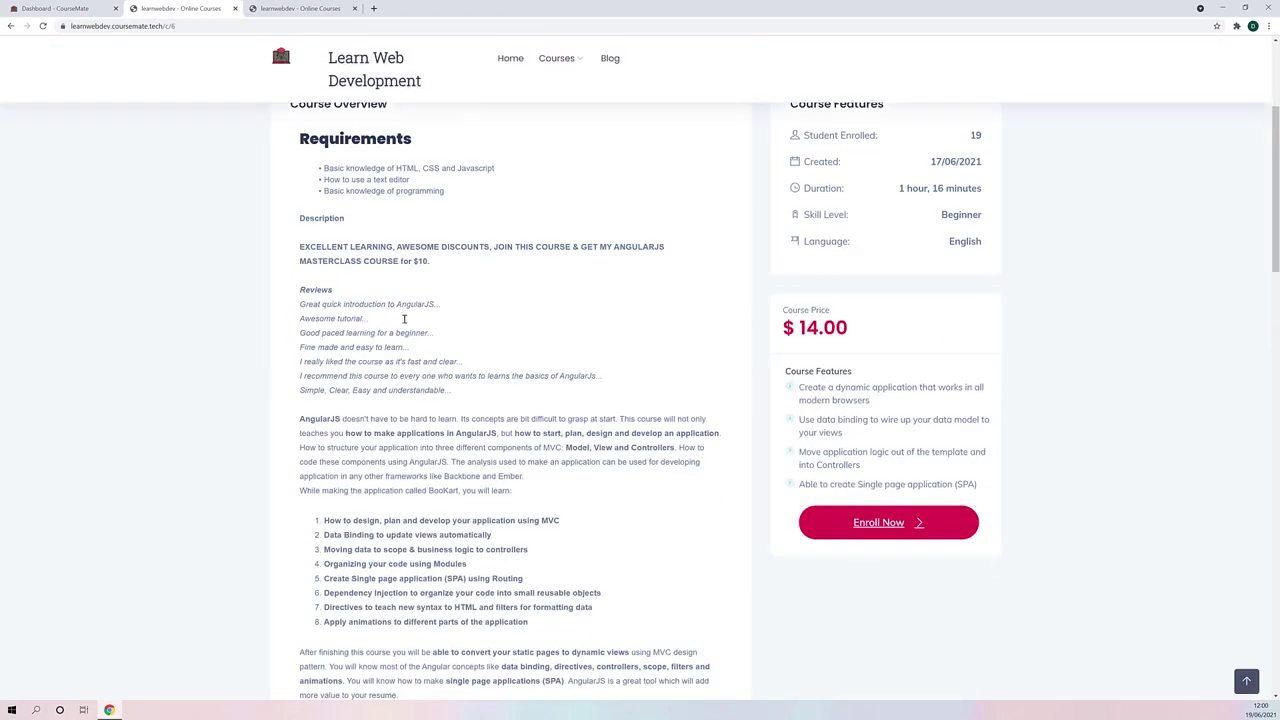
scroll(429, 469, "up", 10)
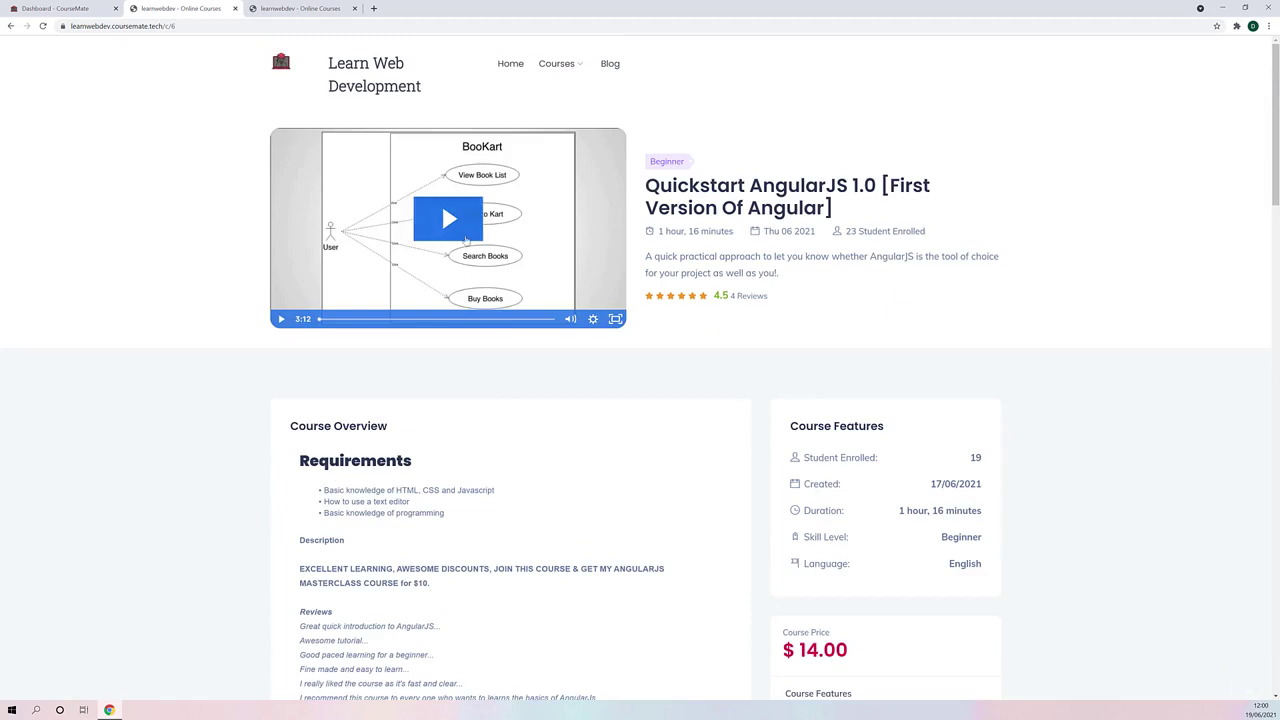
Play the preview video from 1:06 and highlight the Course Features details
left_click(398, 319)
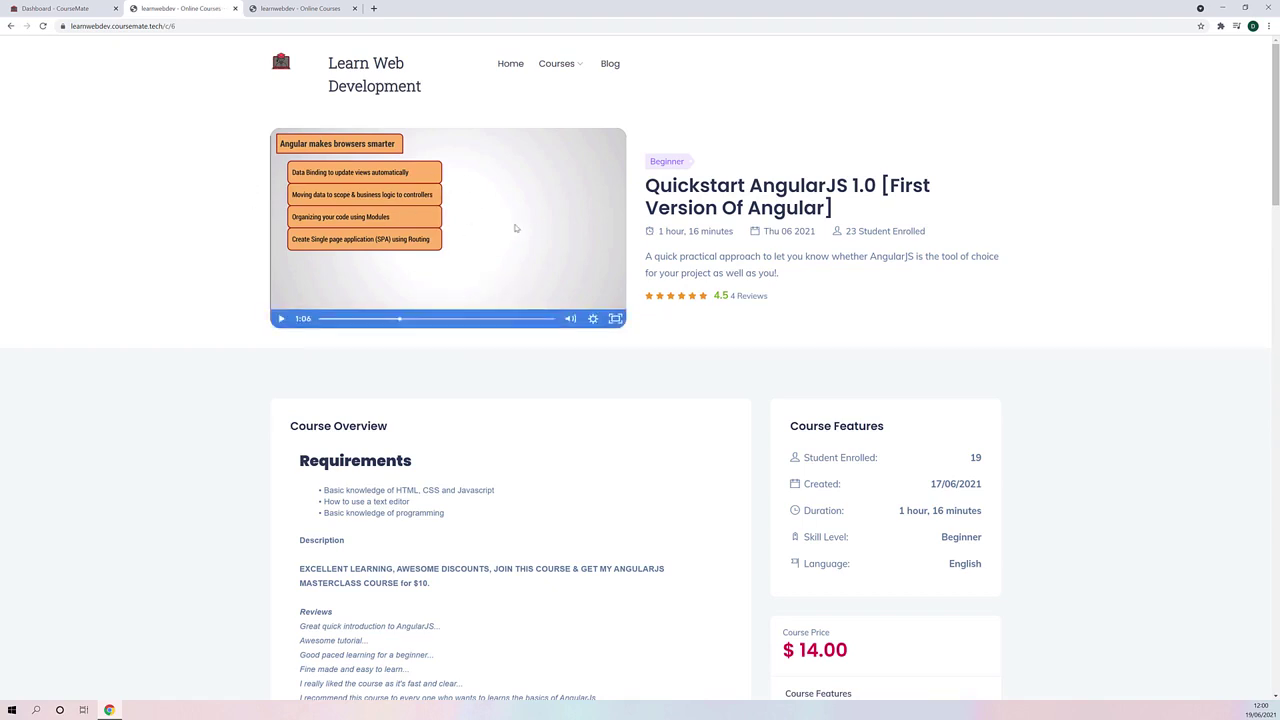
scroll(563, 311, "down", 5)
scroll(549, 301, "up", 5)
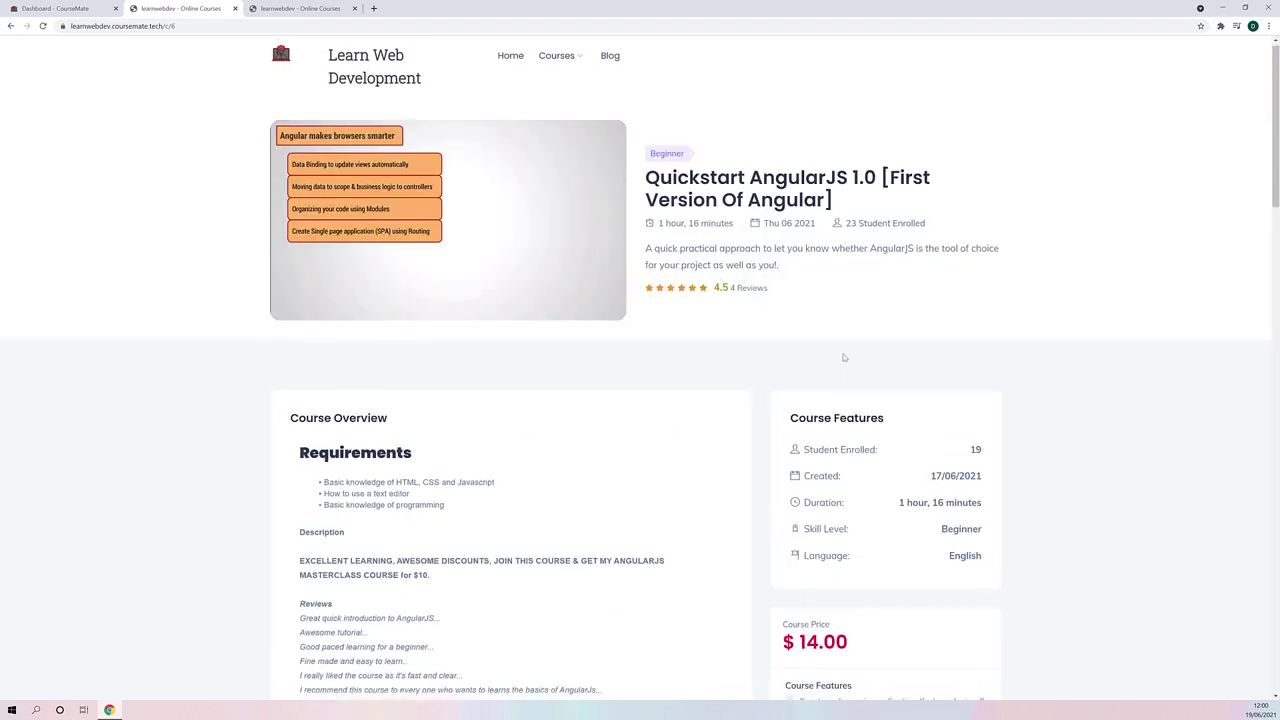
scroll(843, 357, "down", 3)
left_click_drag(951, 250, 1080, 277)
left_click(1040, 350)
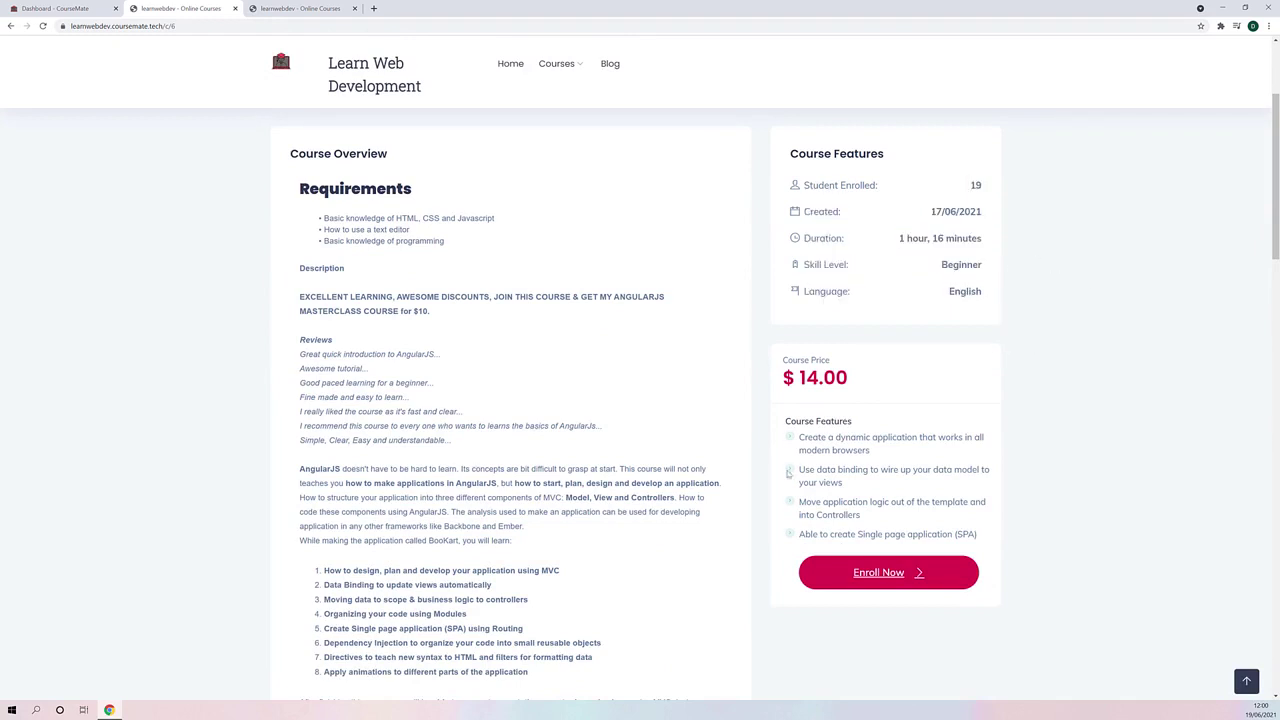
Review the course page, then return to the dashboard showing 1 total view
scroll(834, 568, "up", 3)
scroll(702, 430, "down", 4)
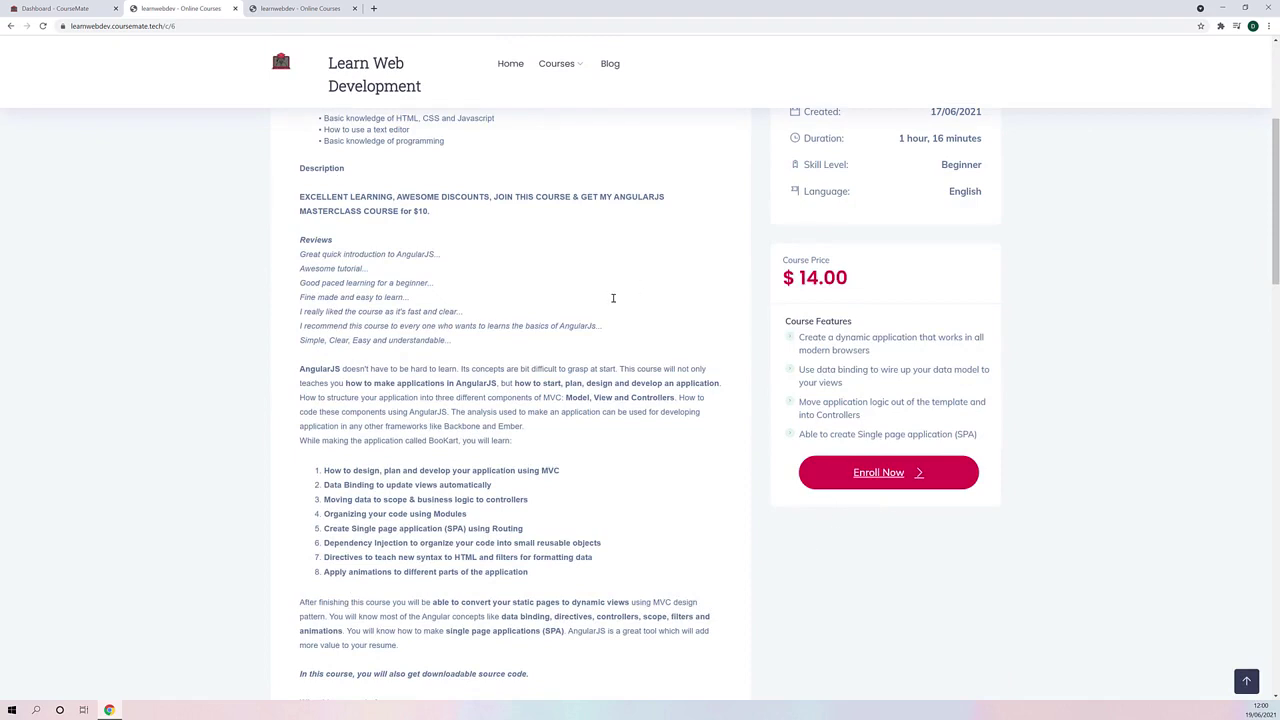
scroll(677, 320, "up", 4)
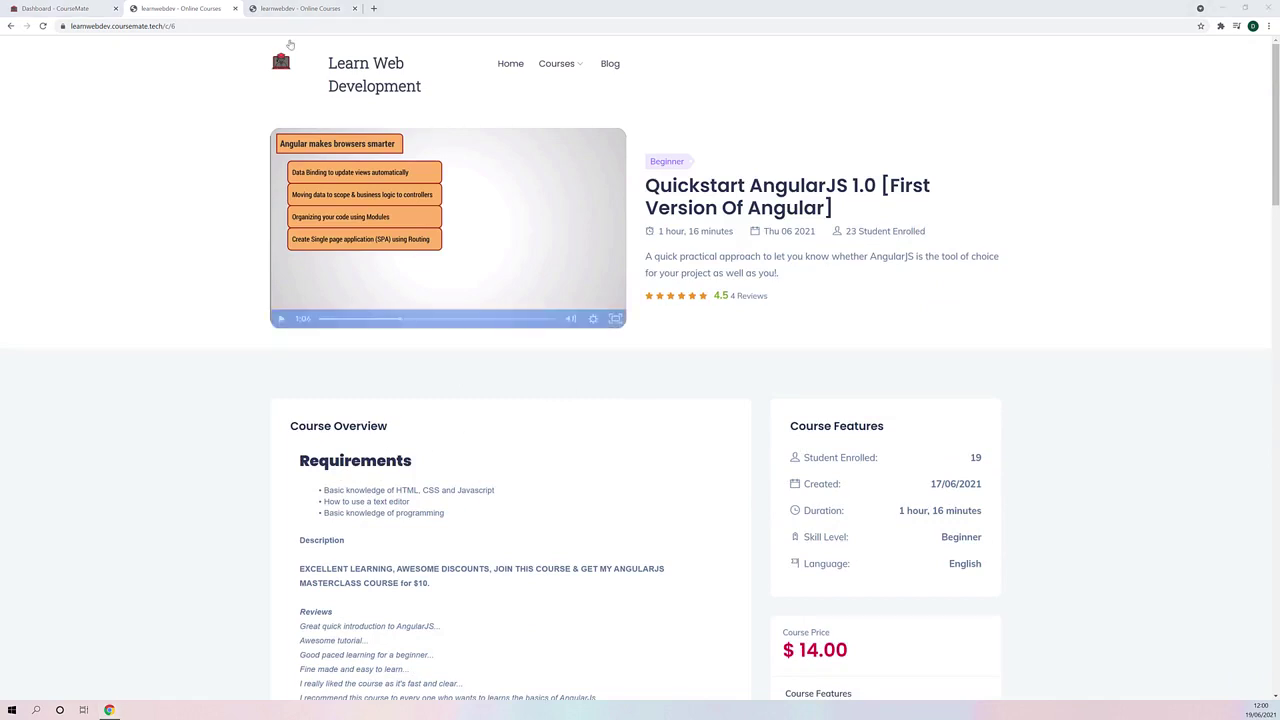
scroll(807, 433, "down", 3)
scroll(807, 433, "up", 1)
scroll(553, 356, "down", 1)
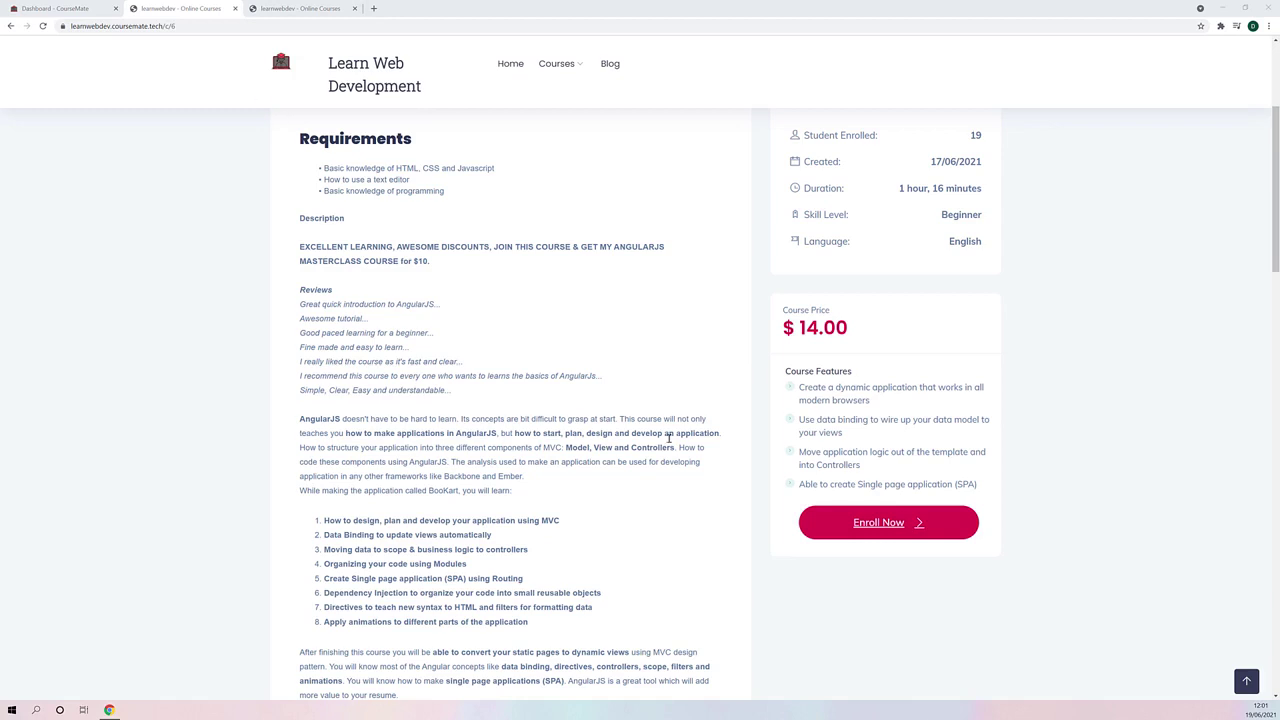
scroll(600, 420, "up", 3)
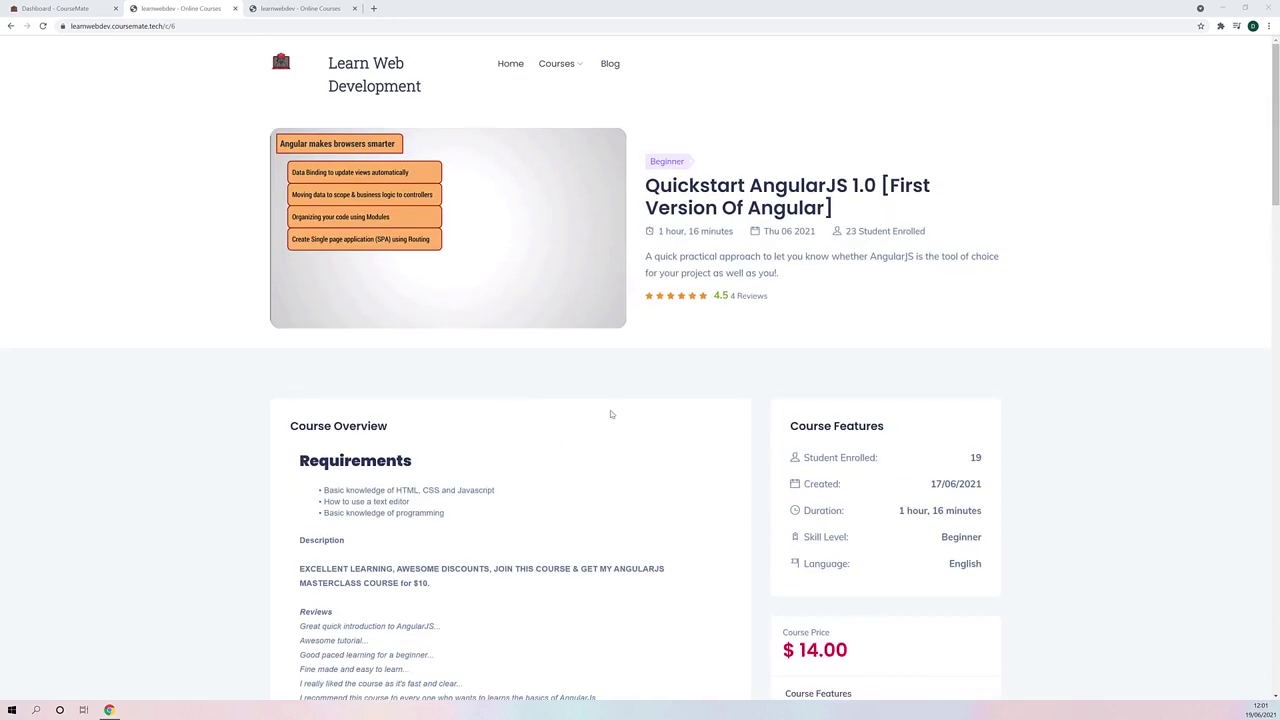
scroll(611, 414, "down", 3)
scroll(562, 309, "up", 3)
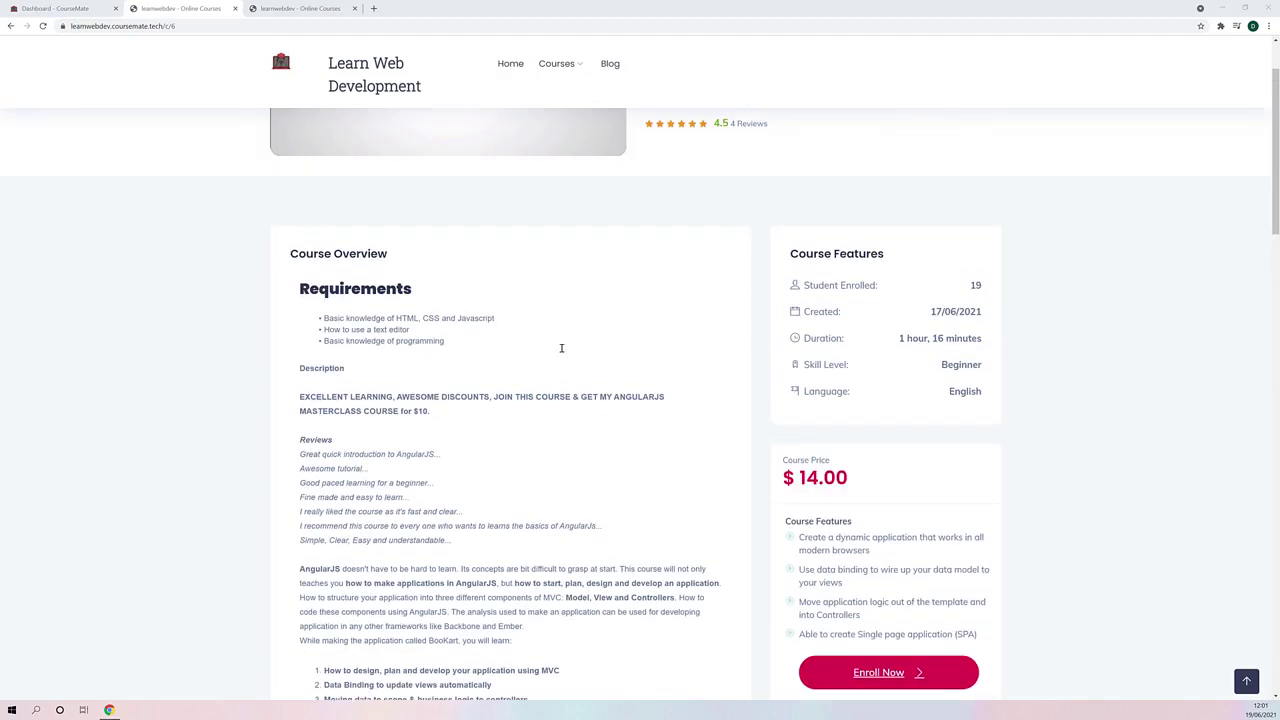
left_click(72, 5)
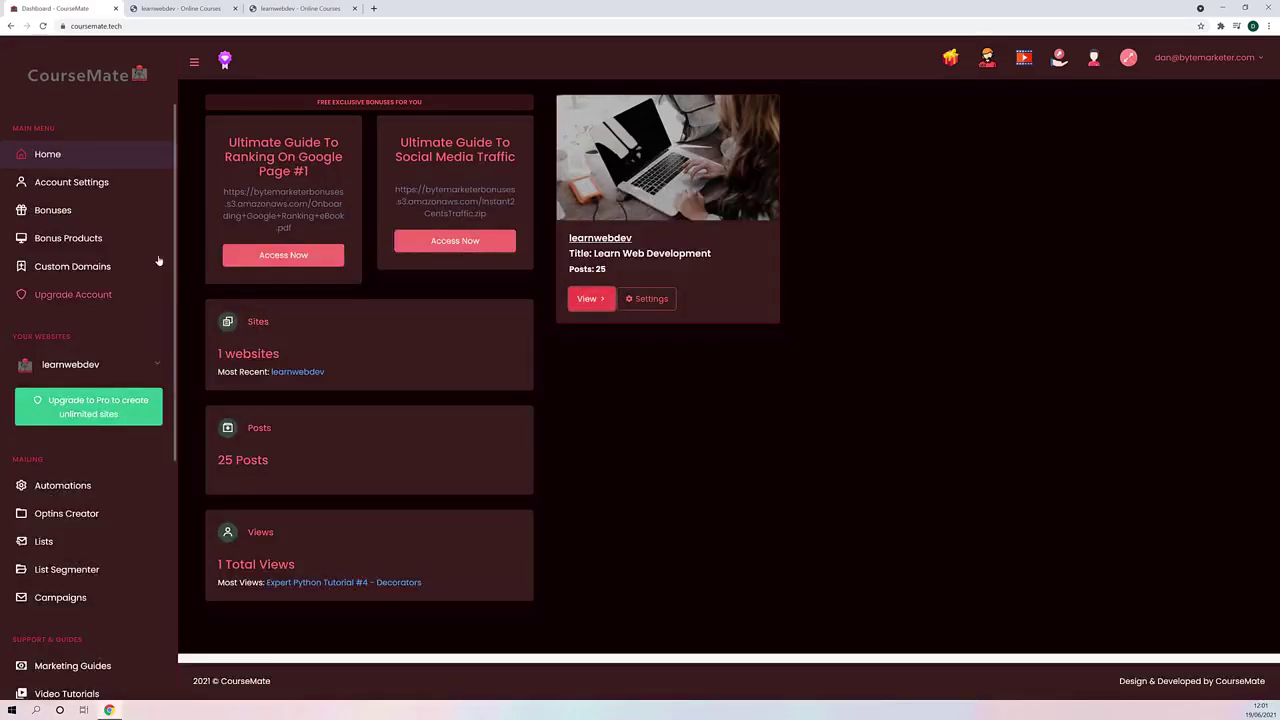
Expand learnwebdev in the sidebar and open its table of 17 courses
left_click(153, 362)
scroll(110, 420, "down", 2)
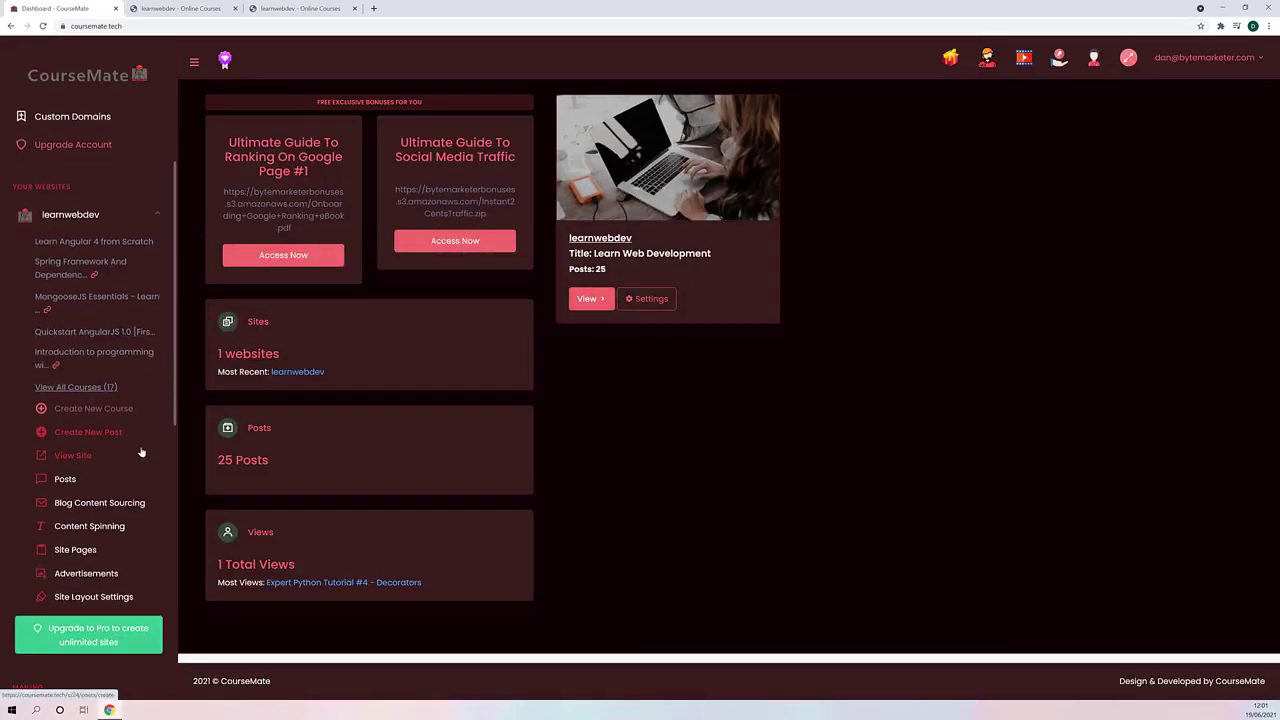
left_click(89, 387)
scroll(450, 300, "down", 1)
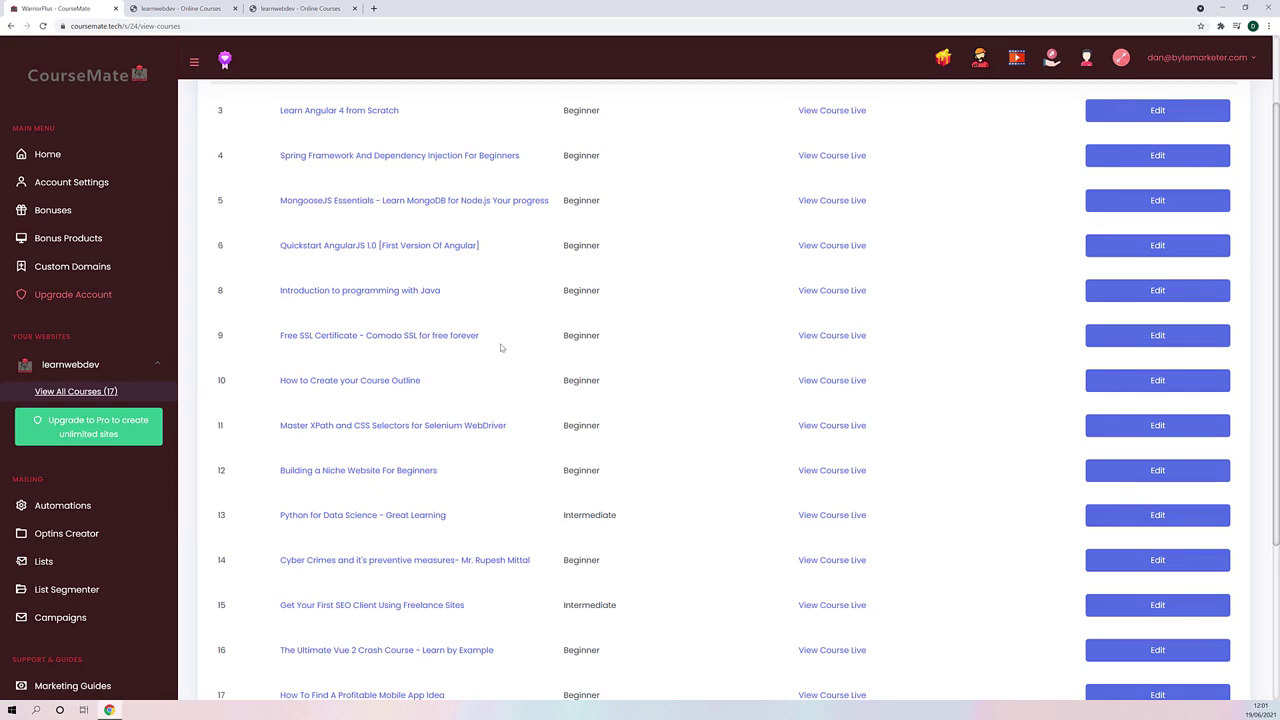
scroll(594, 349, "up", 1)
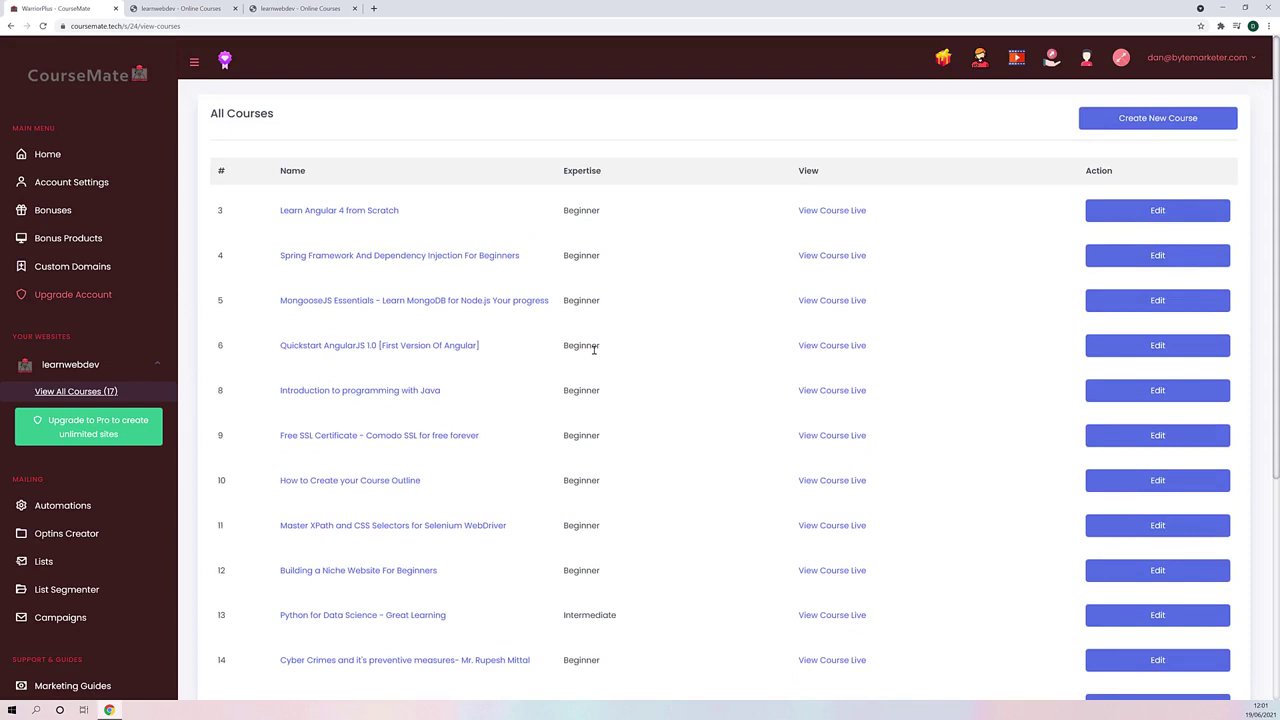
scroll(322, 190, "down", 1)
scroll(333, 204, "up", 1)
scroll(371, 380, "down", 1)
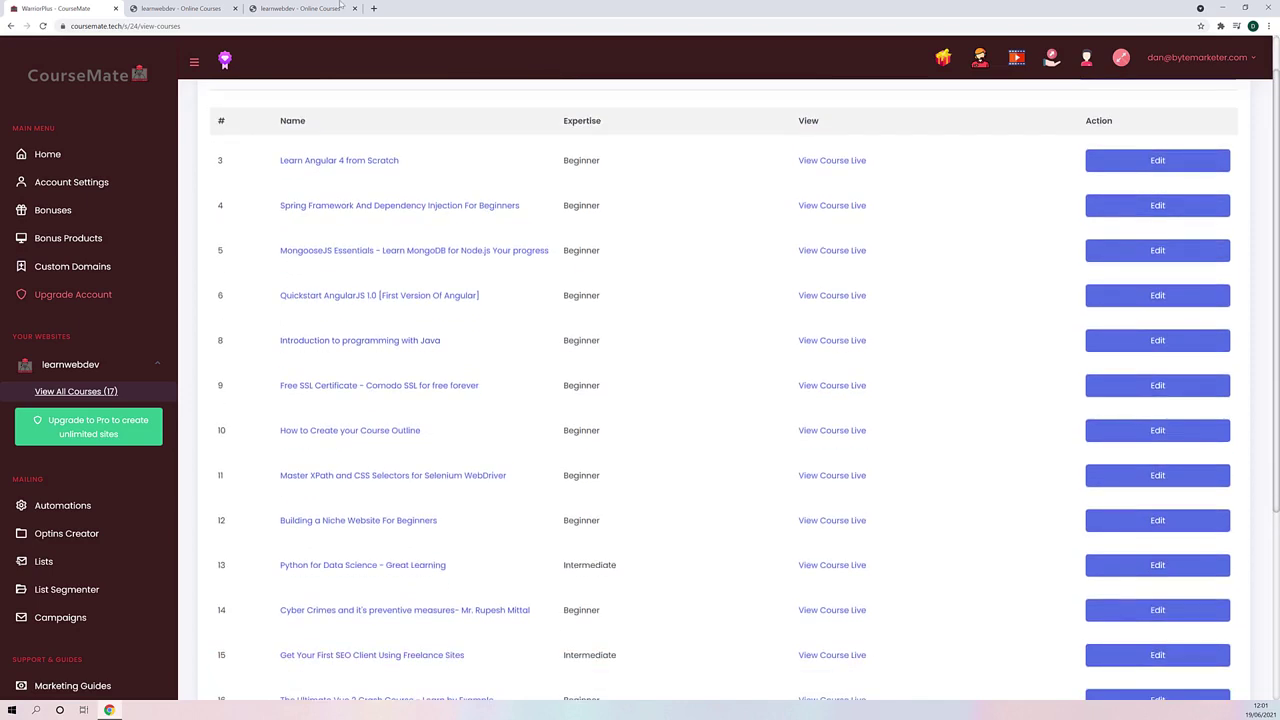
left_click(331, 7)
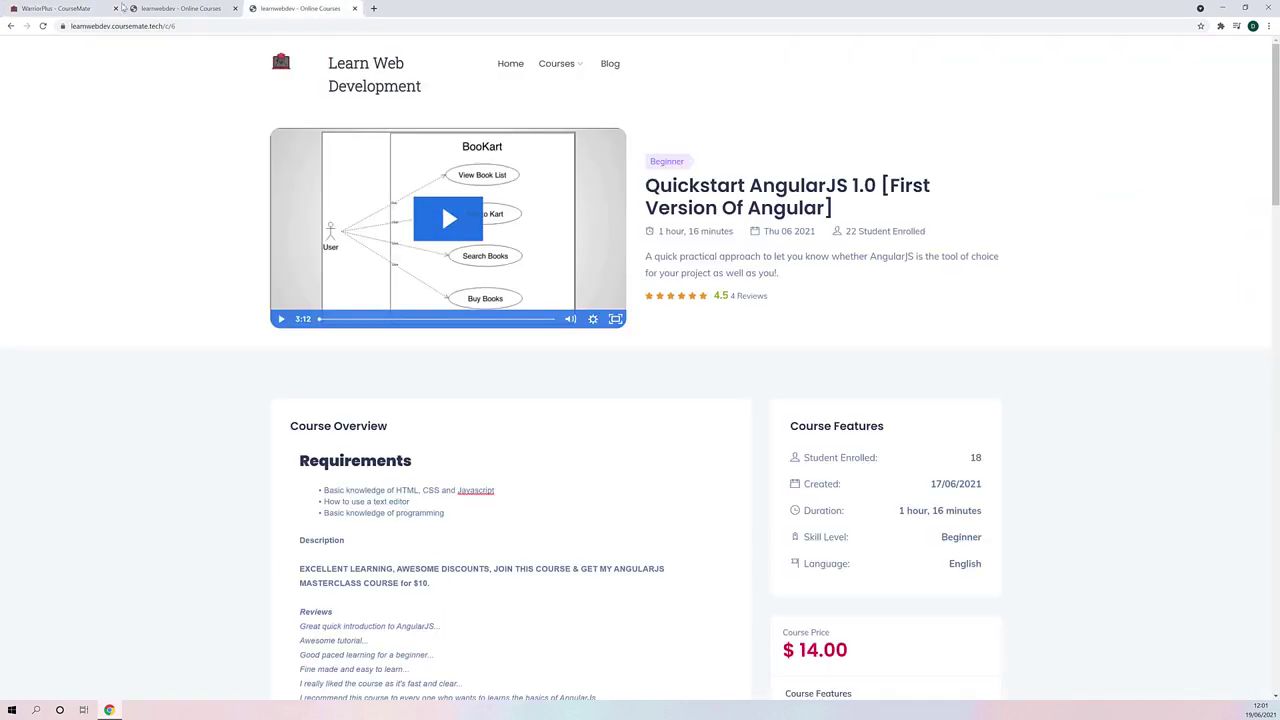
left_click(40, 8)
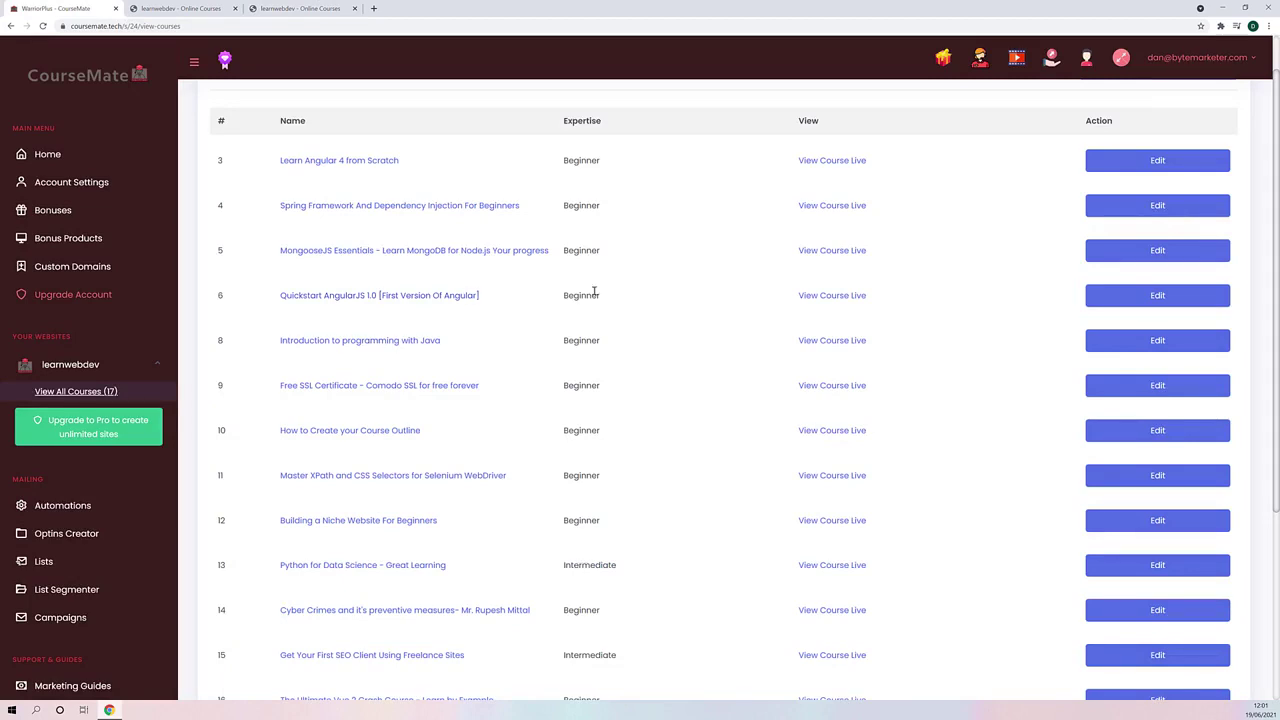